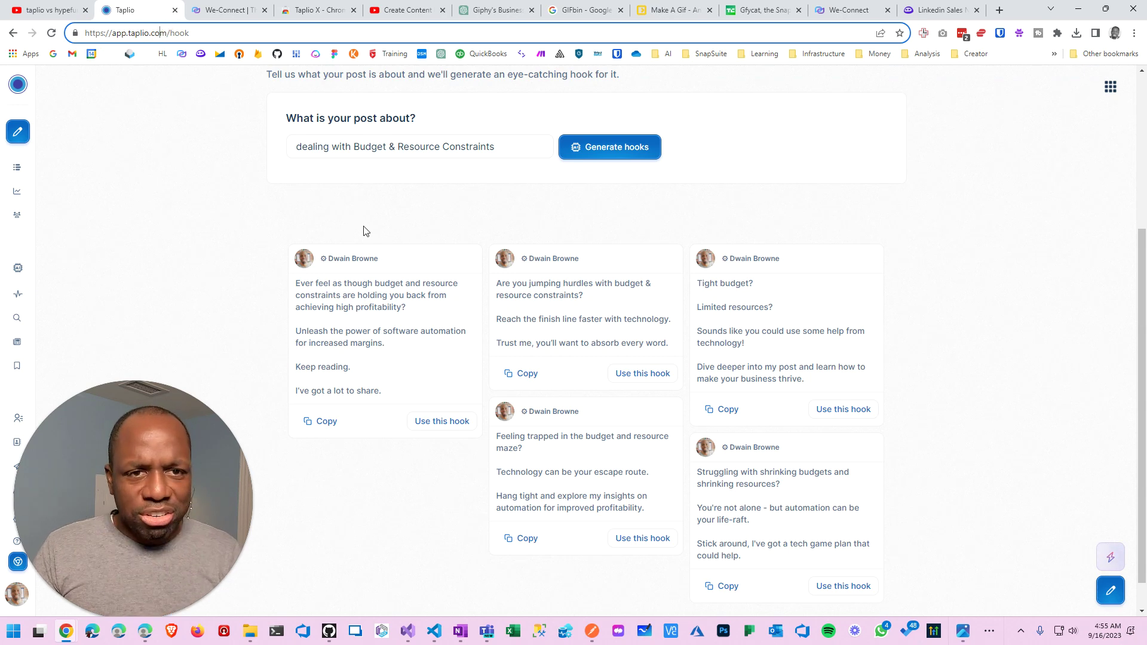
Step: Generate new hooks for a post about "dealing with small profit margins"
{"action": "scroll", "coordinate": [283, 221], "scroll_direction": "up", "scroll_amount": 1}
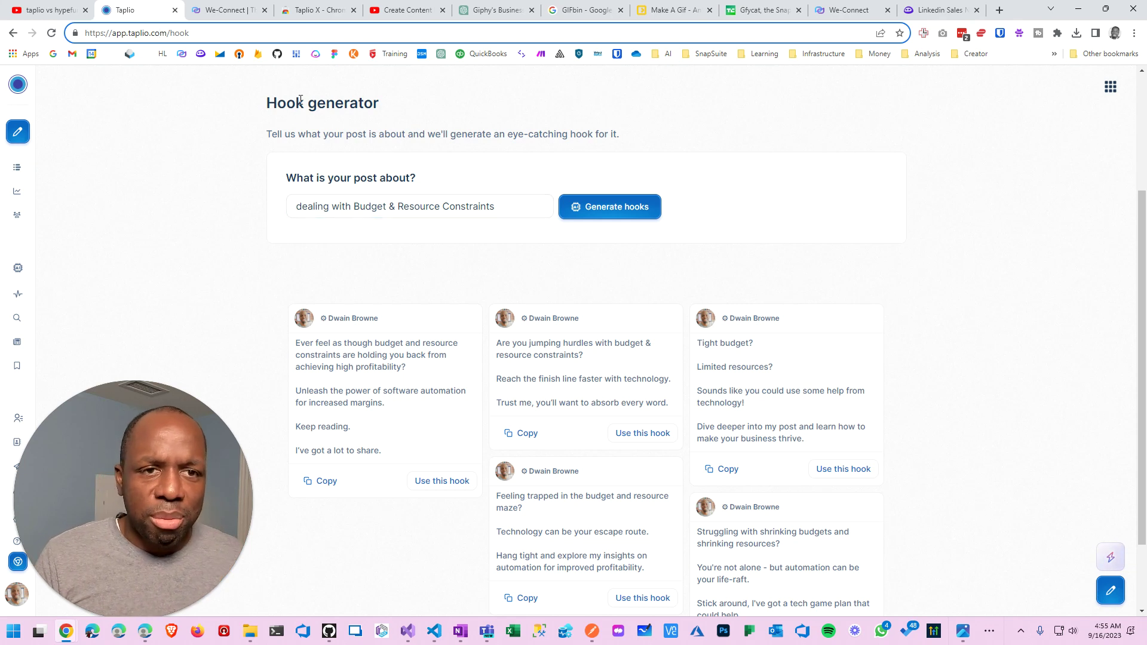
{"action": "left_click_drag", "start_coordinate": [259, 103], "coordinate": [392, 104]}
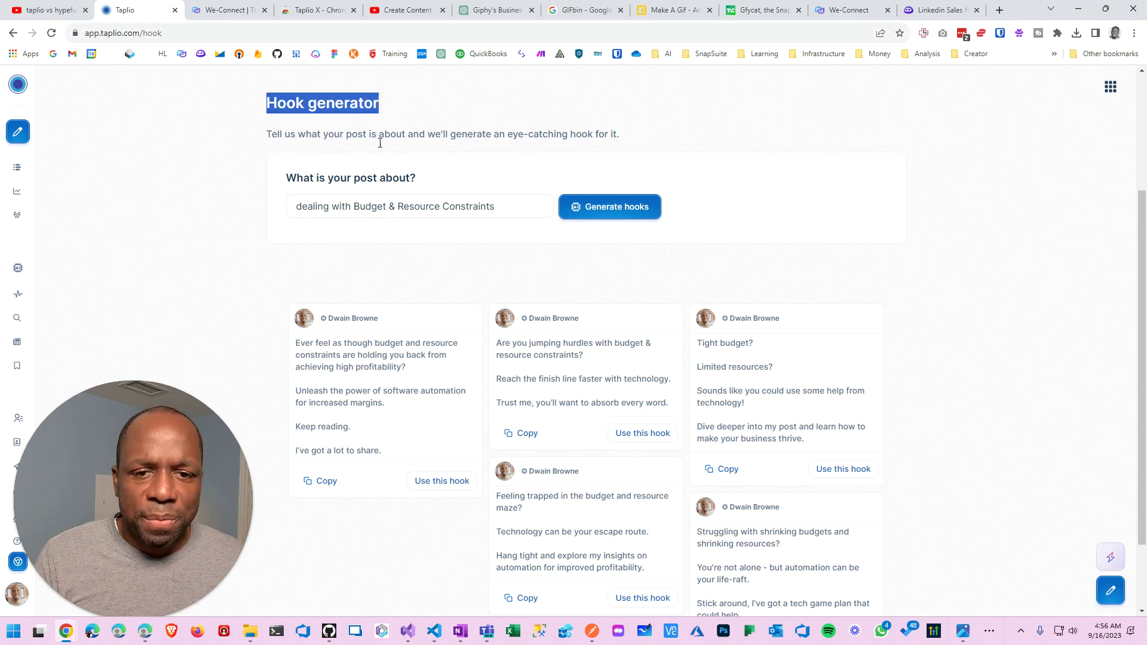
{"action": "scroll", "coordinate": [552, 348], "scroll_direction": "down", "scroll_amount": 2}
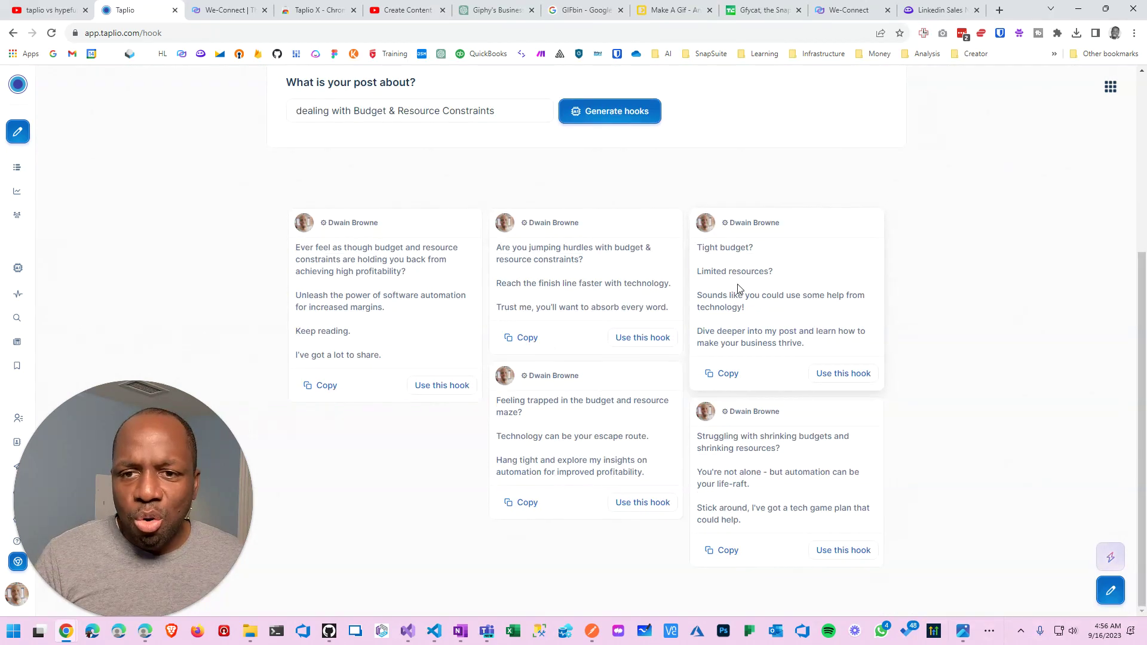
{"action": "scroll", "coordinate": [355, 240], "scroll_direction": "up", "scroll_amount": 2}
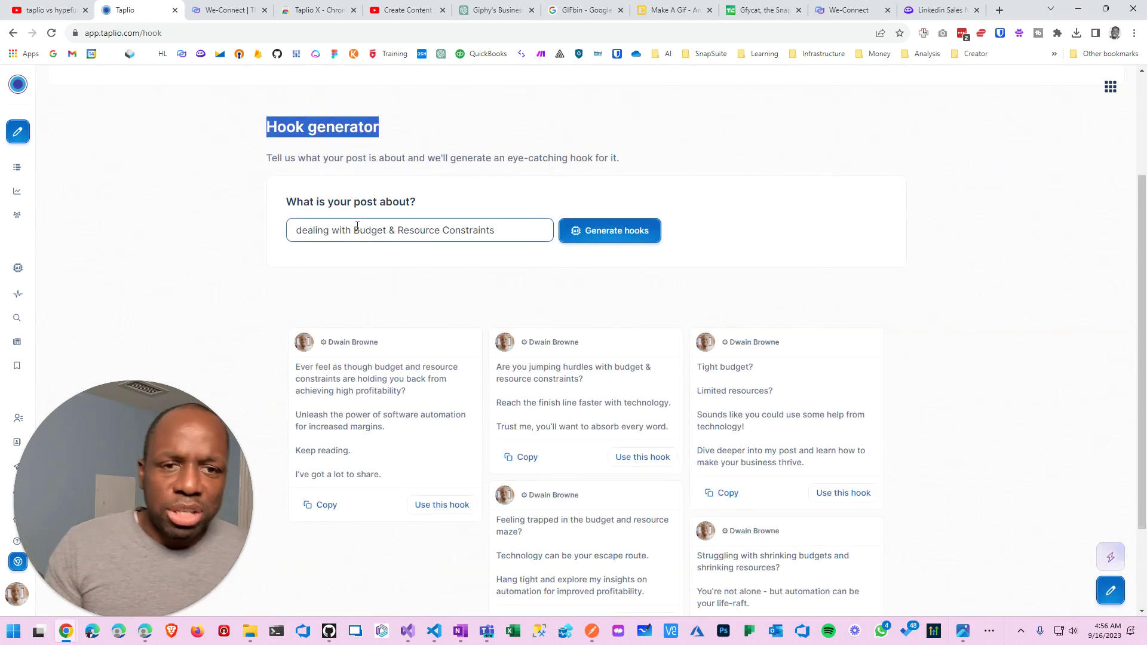
{"action": "left_click_drag", "start_coordinate": [353, 230], "coordinate": [637, 230]}
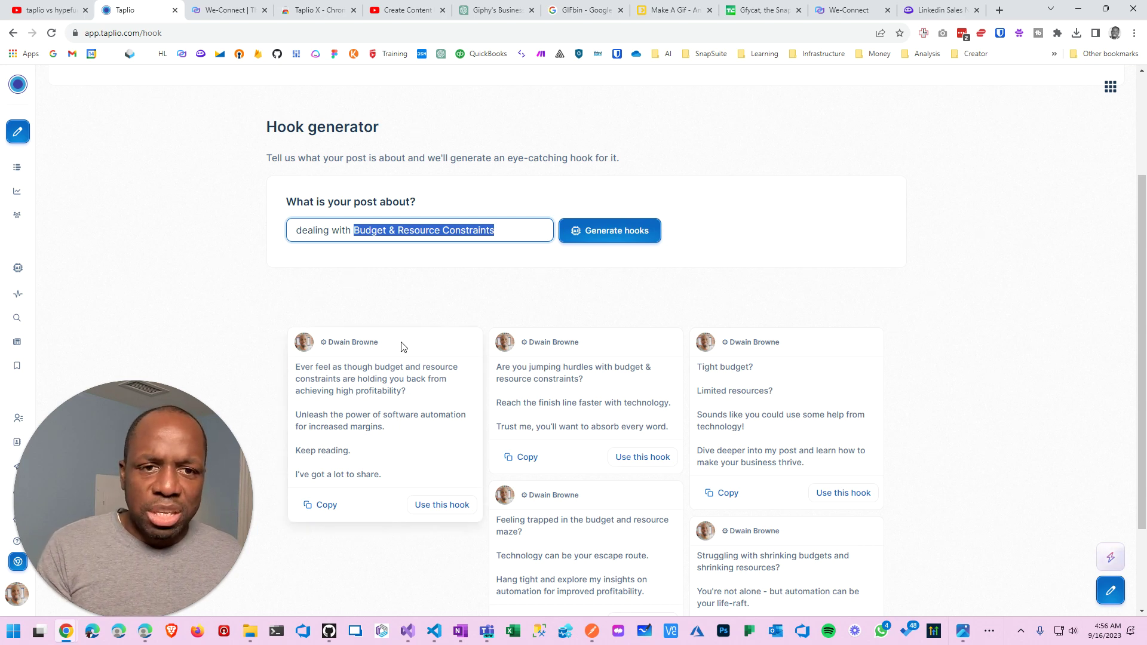
{"action": "type", "text": "p"}
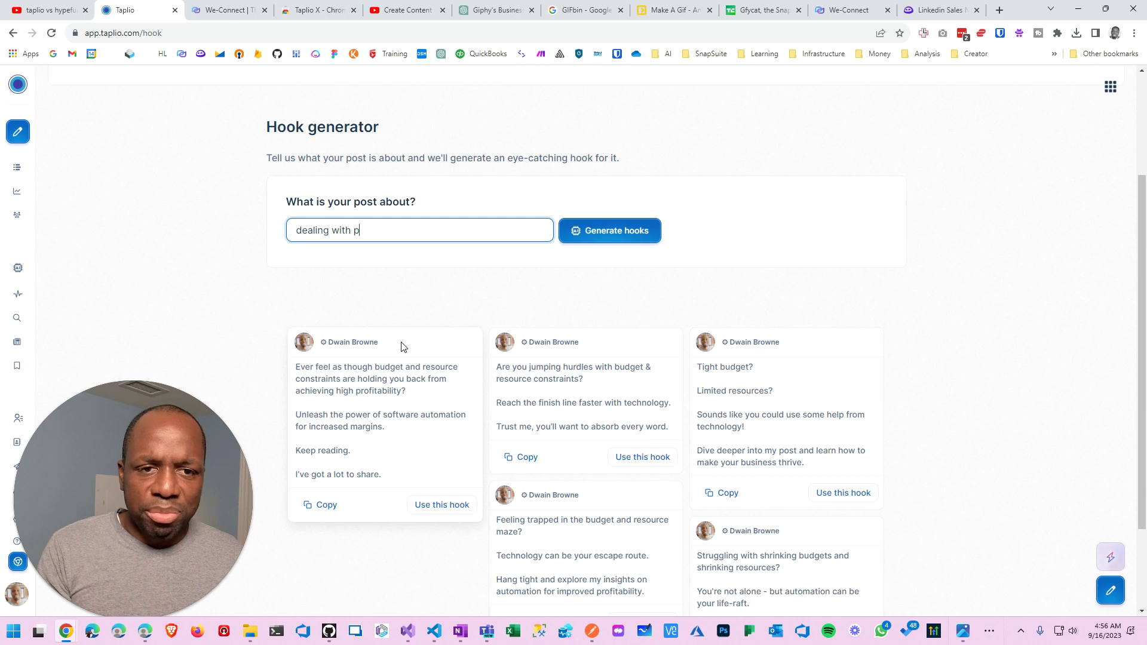
{"action": "type", "text": "rofit m"}
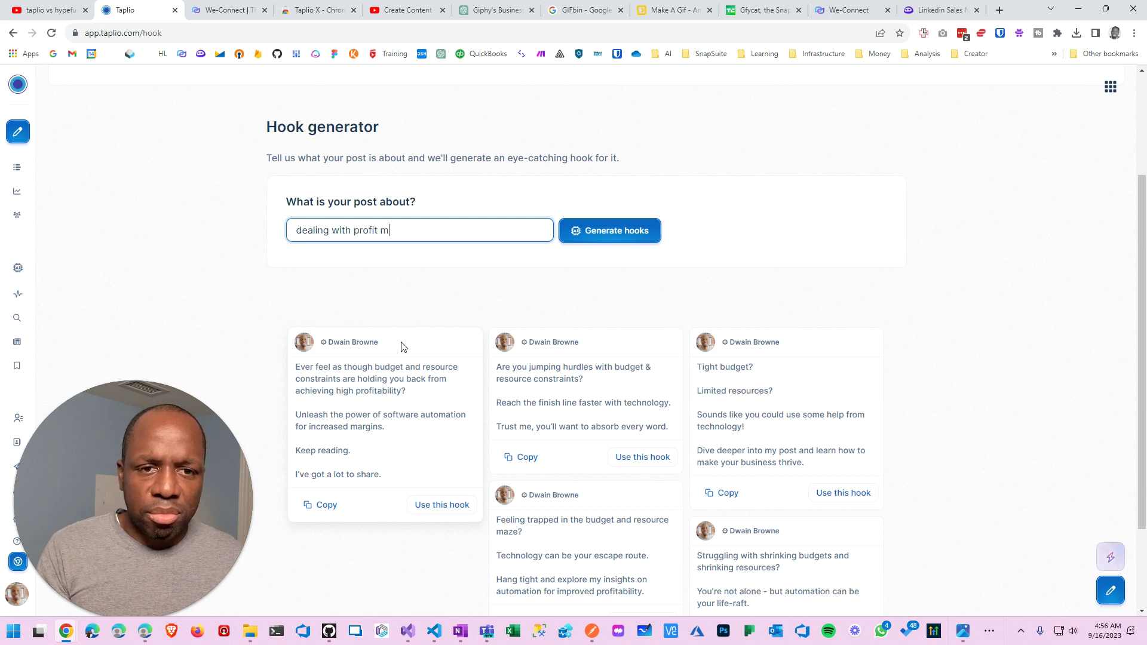
{"action": "type", "text": "argins"}
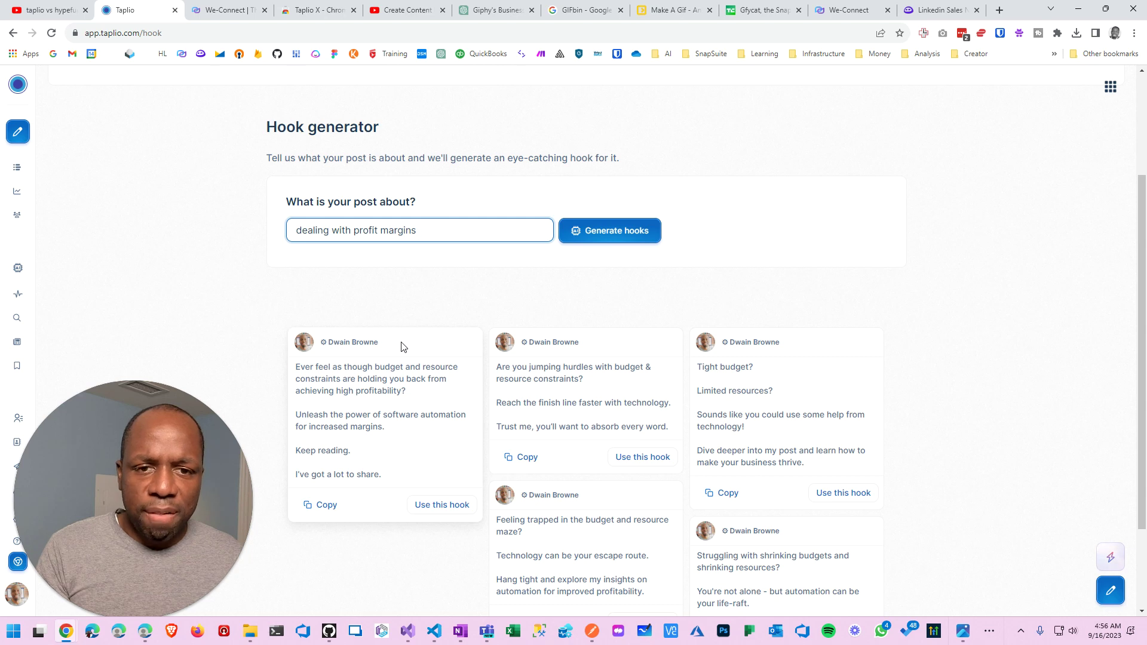
{"action": "left_click", "coordinate": [357, 232]}
{"action": "type", "text": "small"}
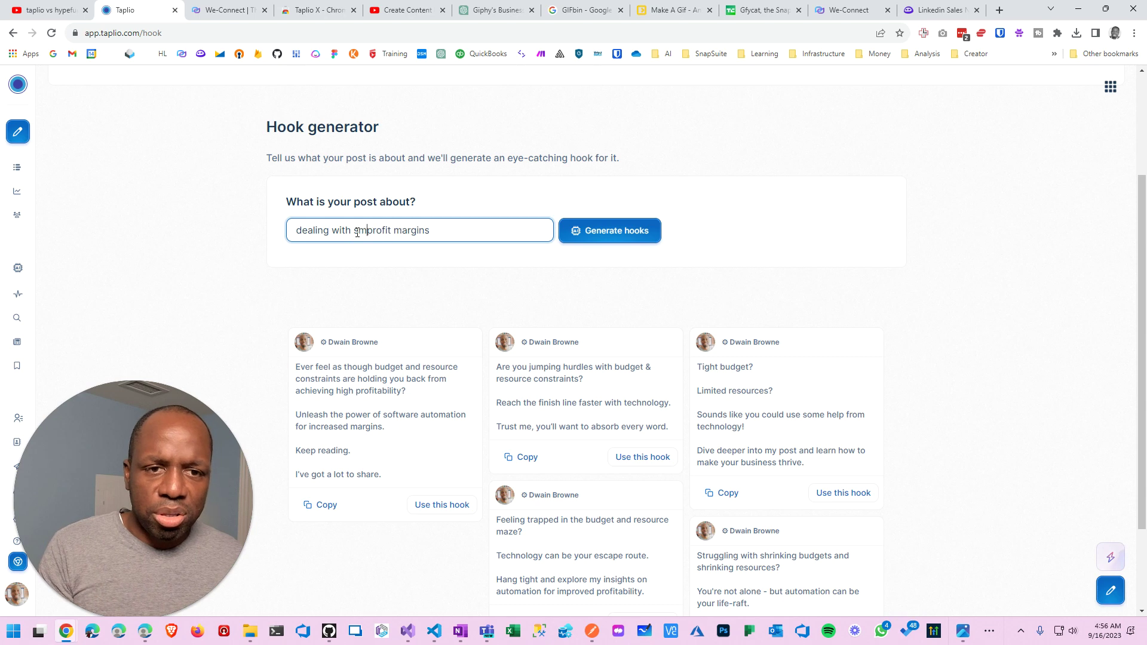
{"action": "left_click", "coordinate": [615, 231]}
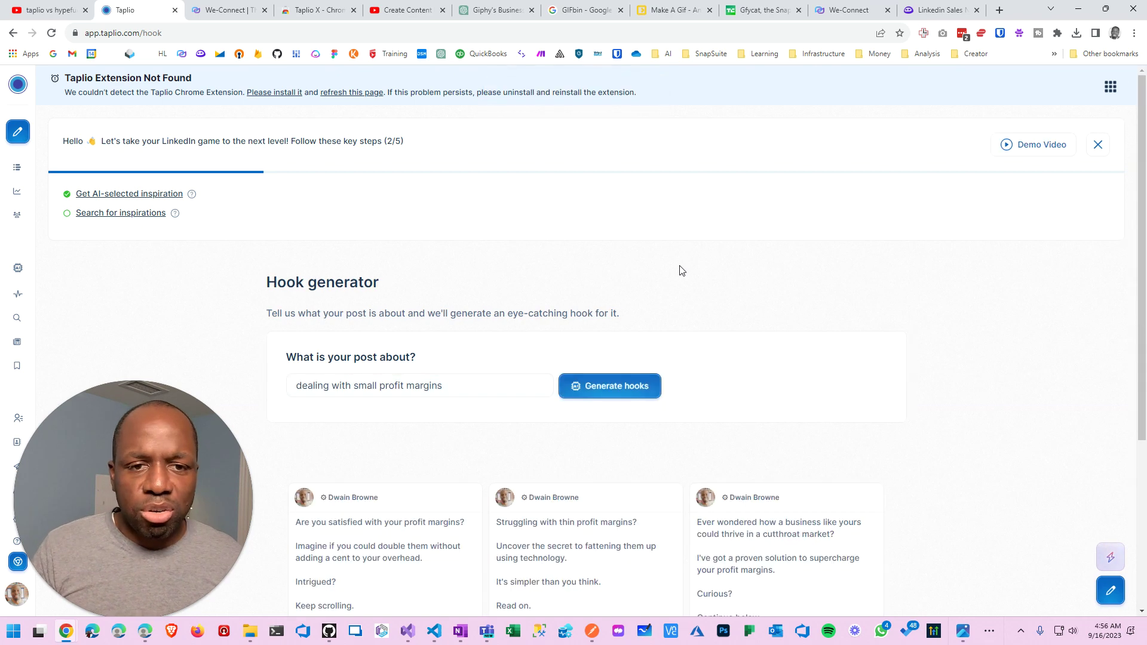
Step: Read through the generated profit-margin hooks, focusing on the overhead claim and closing lines of the first one
{"action": "scroll", "coordinate": [654, 257], "scroll_direction": "down", "scroll_amount": 4}
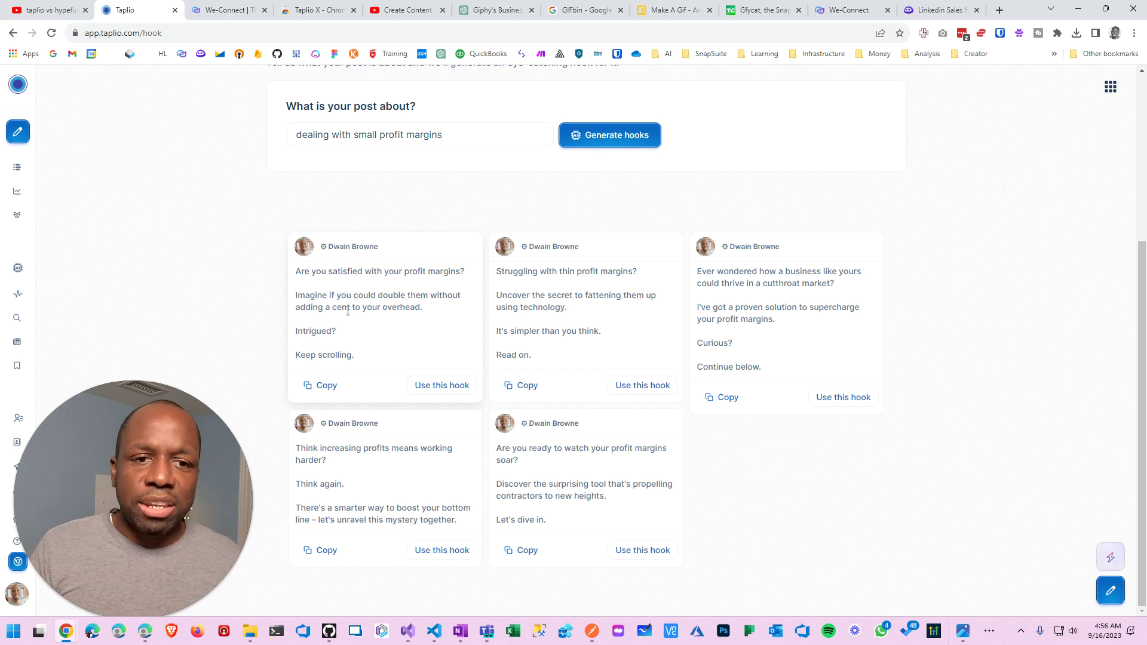
{"action": "left_click_drag", "start_coordinate": [429, 308], "coordinate": [297, 307]}
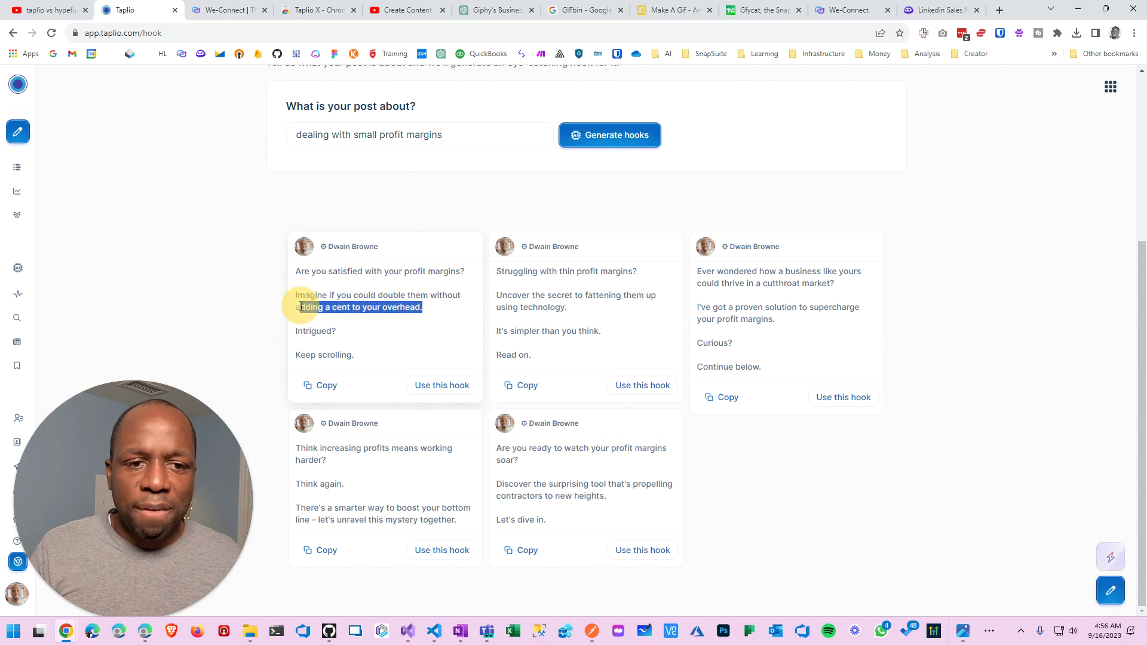
{"action": "left_click", "coordinate": [343, 355]}
{"action": "left_click_drag", "start_coordinate": [354, 355], "coordinate": [302, 331]}
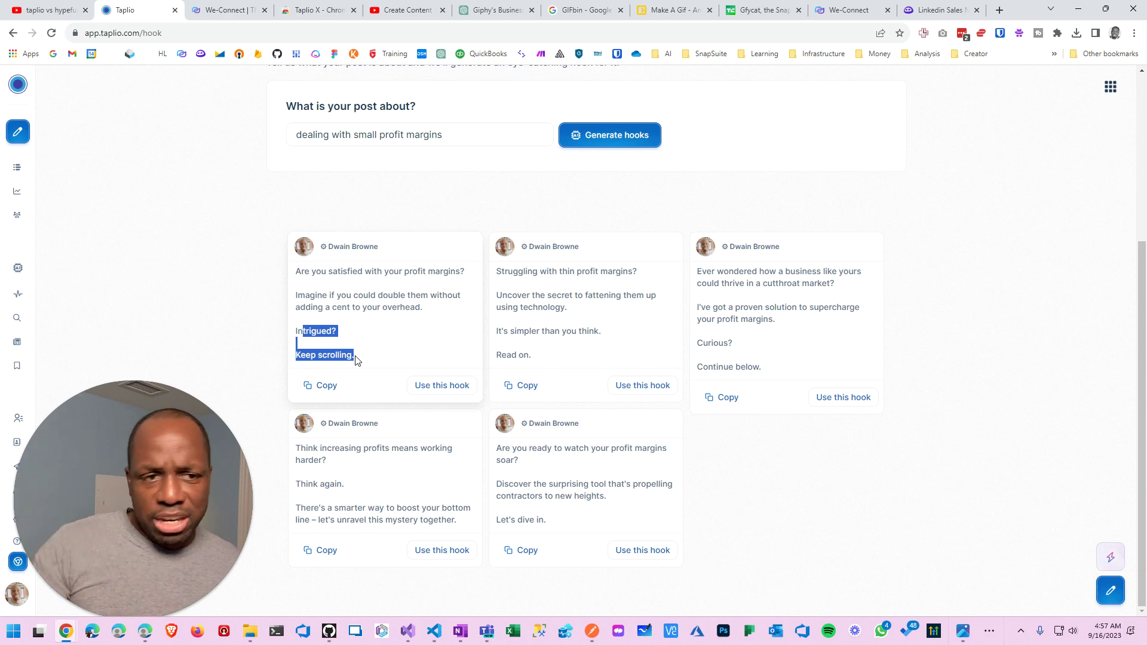
Step: In the Post Generator, have a topic suggested and generate one post variant from it
{"action": "mouse_move", "coordinate": [44, 220]}
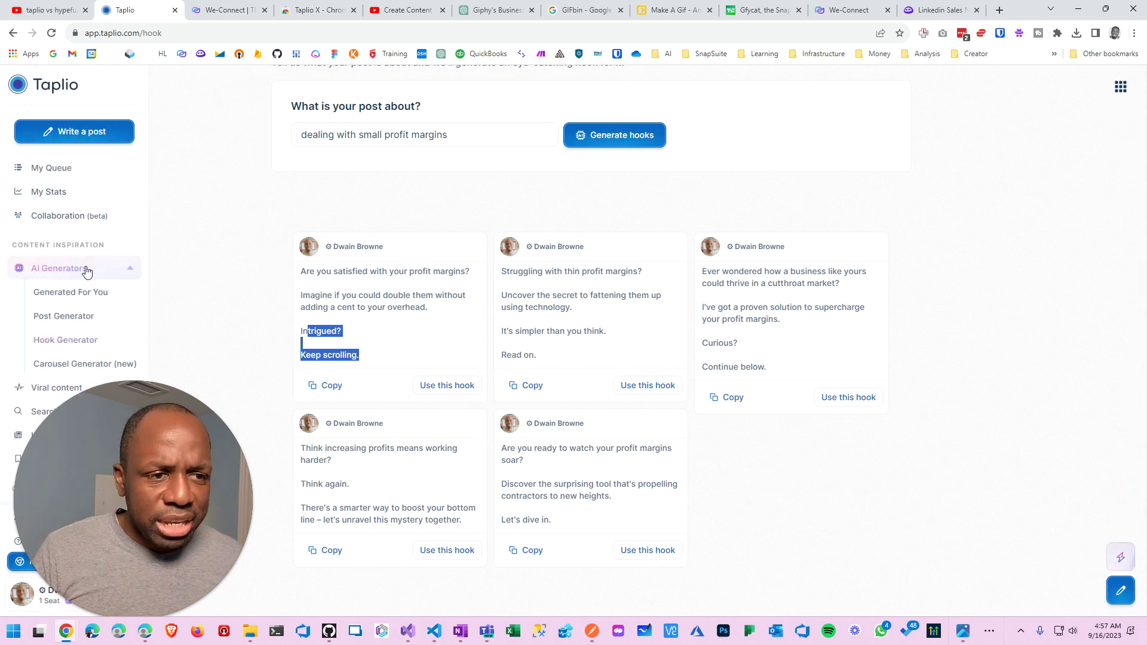
{"action": "left_click", "coordinate": [74, 316]}
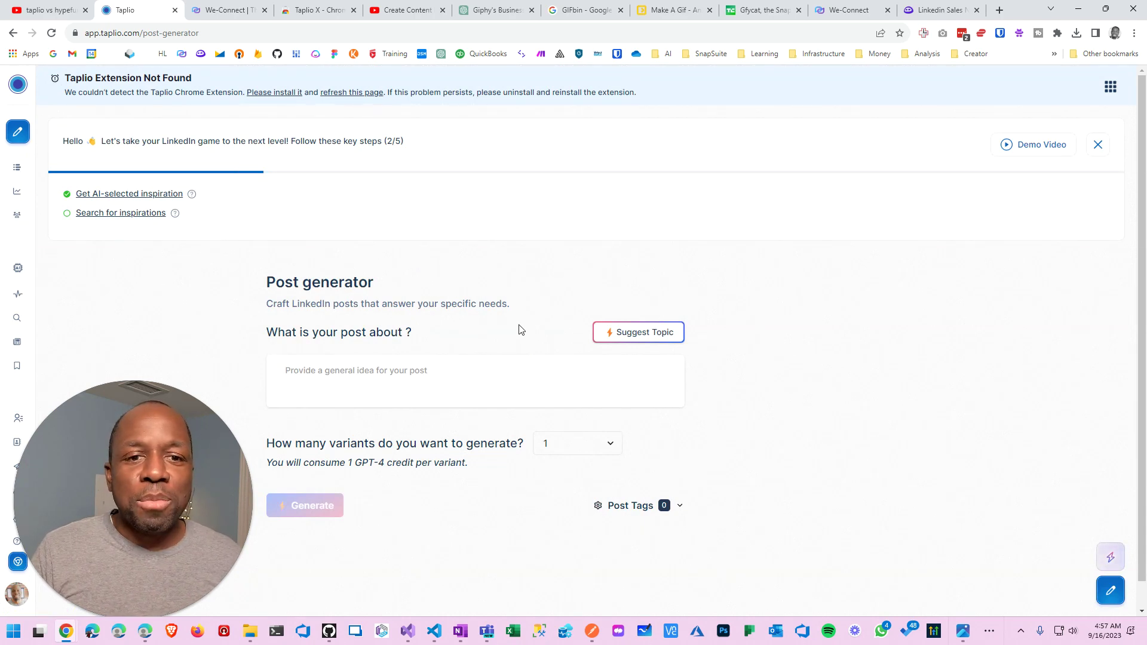
{"action": "scroll", "coordinate": [485, 350], "scroll_direction": "down", "scroll_amount": 1}
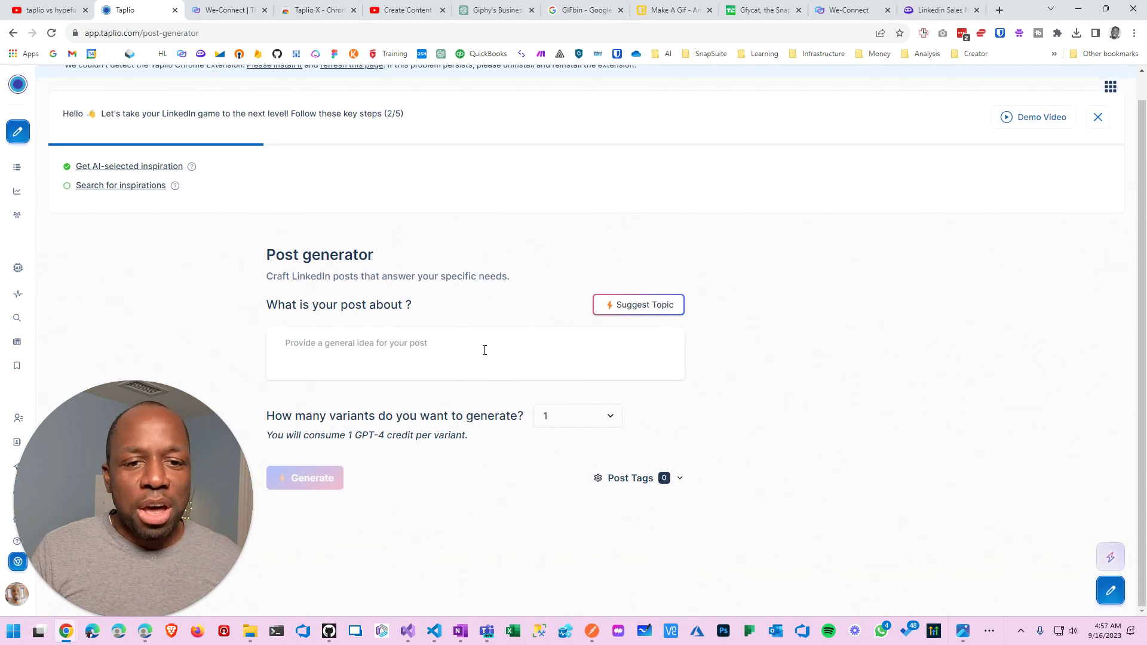
{"action": "left_click", "coordinate": [640, 309]}
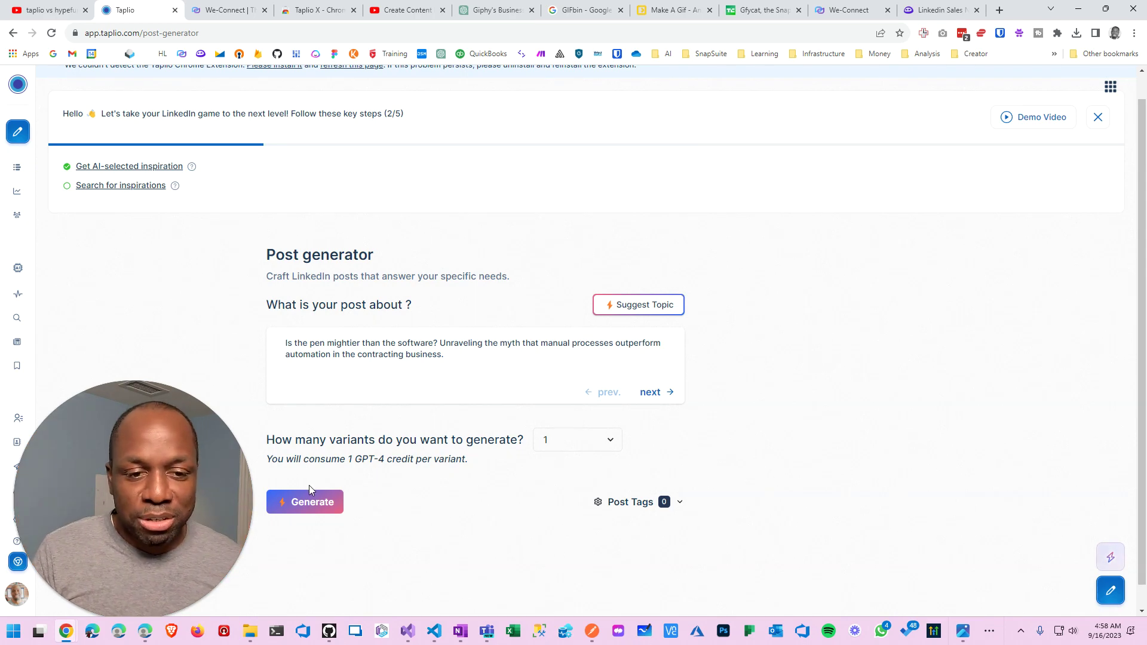
{"action": "left_click", "coordinate": [313, 500]}
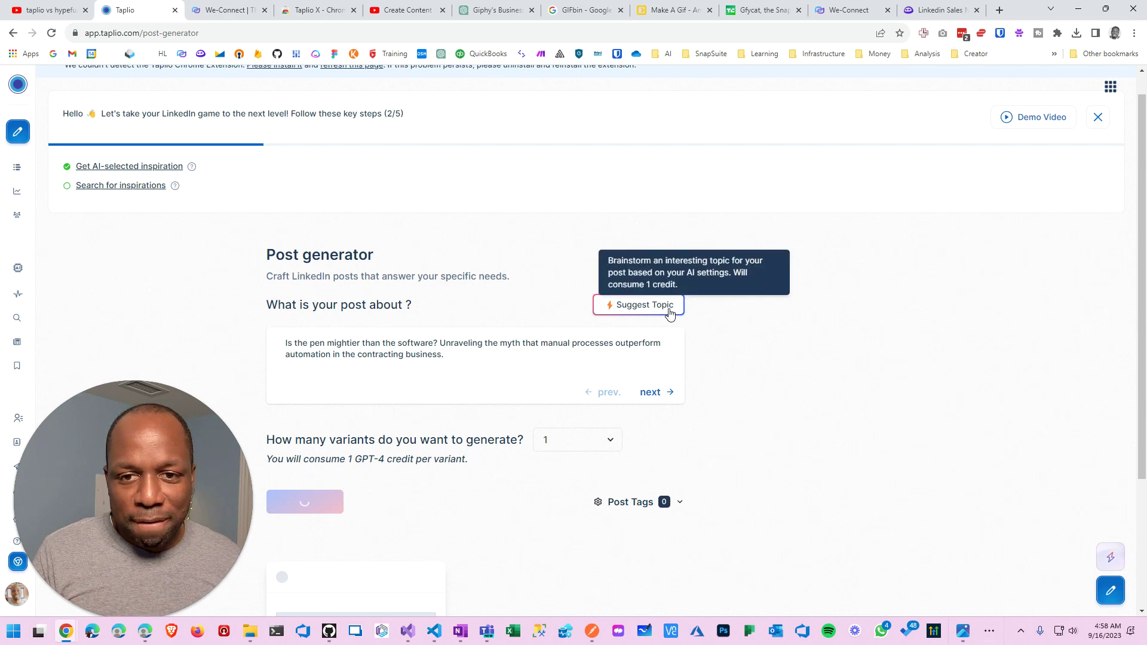
Step: Read through the generated post about the pen versus software in contract management
{"action": "scroll", "coordinate": [335, 482], "scroll_direction": "down", "scroll_amount": 3}
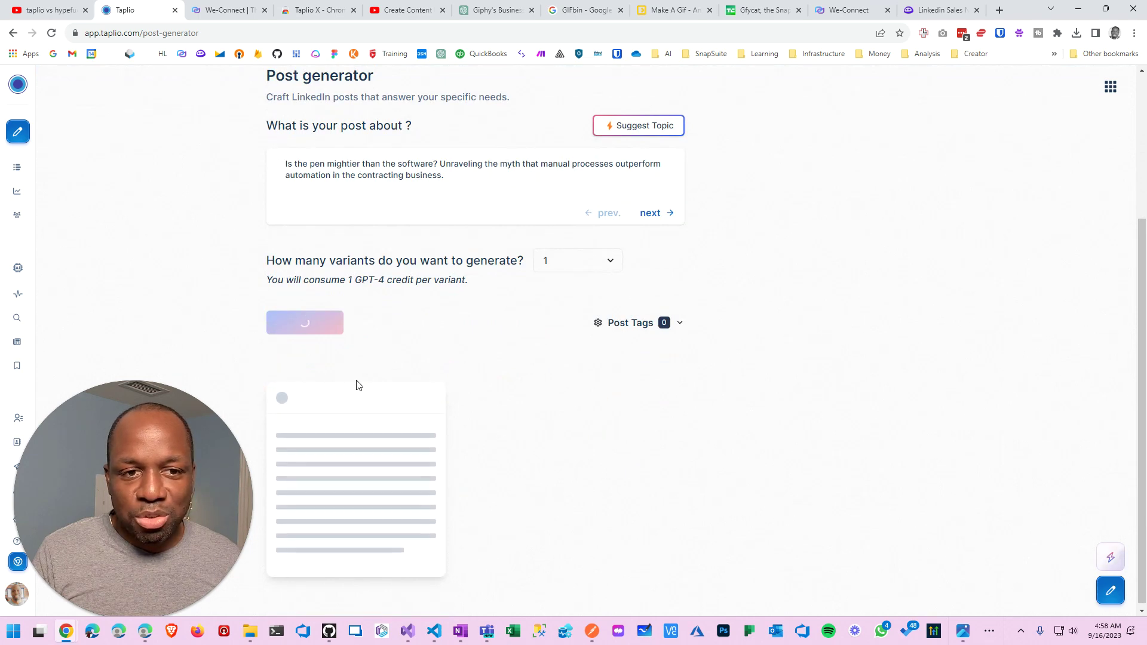
{"action": "scroll", "coordinate": [528, 330], "scroll_direction": "down", "scroll_amount": 4}
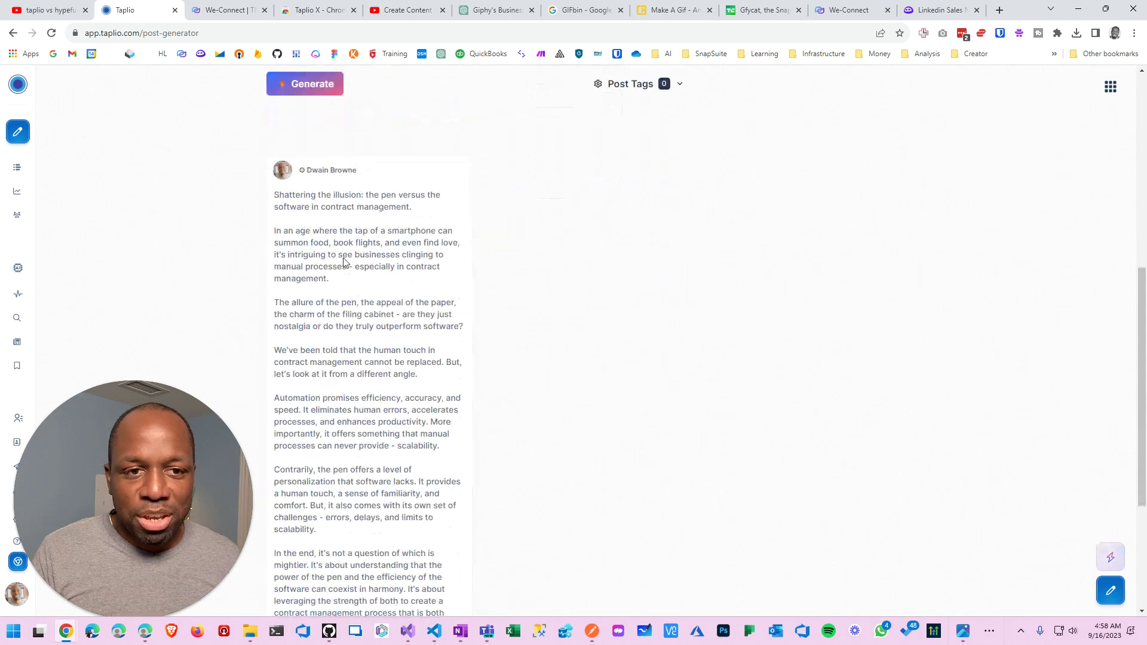
{"action": "scroll", "coordinate": [341, 254], "scroll_direction": "down", "scroll_amount": 4}
{"action": "scroll", "coordinate": [347, 273], "scroll_direction": "up", "scroll_amount": 2}
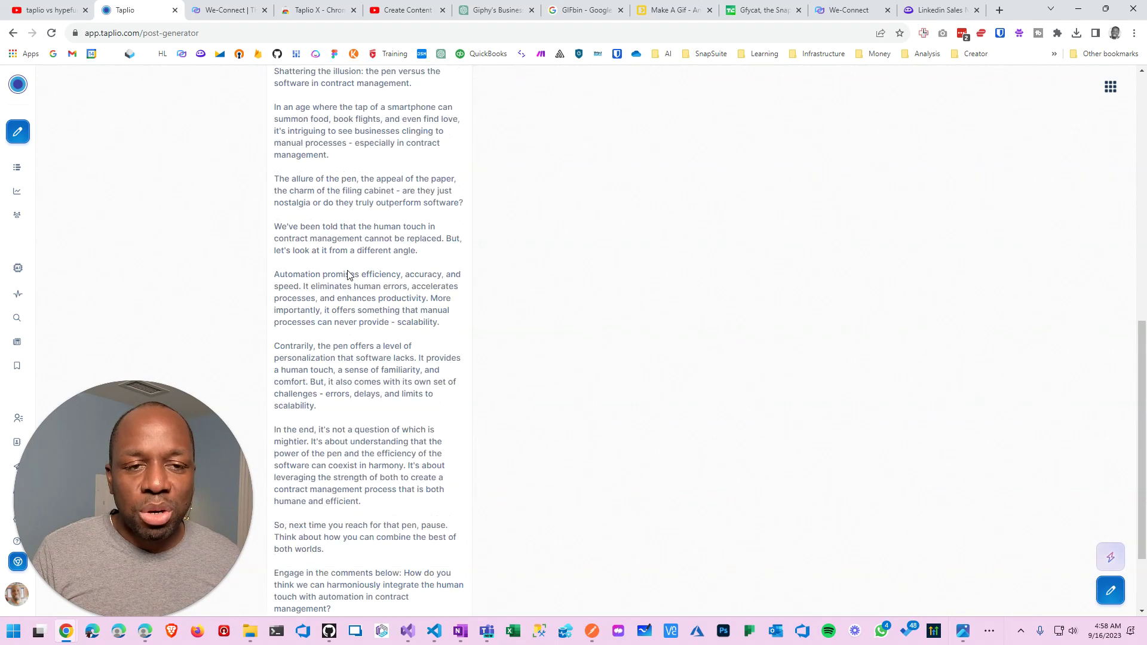
{"action": "scroll", "coordinate": [348, 275], "scroll_direction": "up", "scroll_amount": 1}
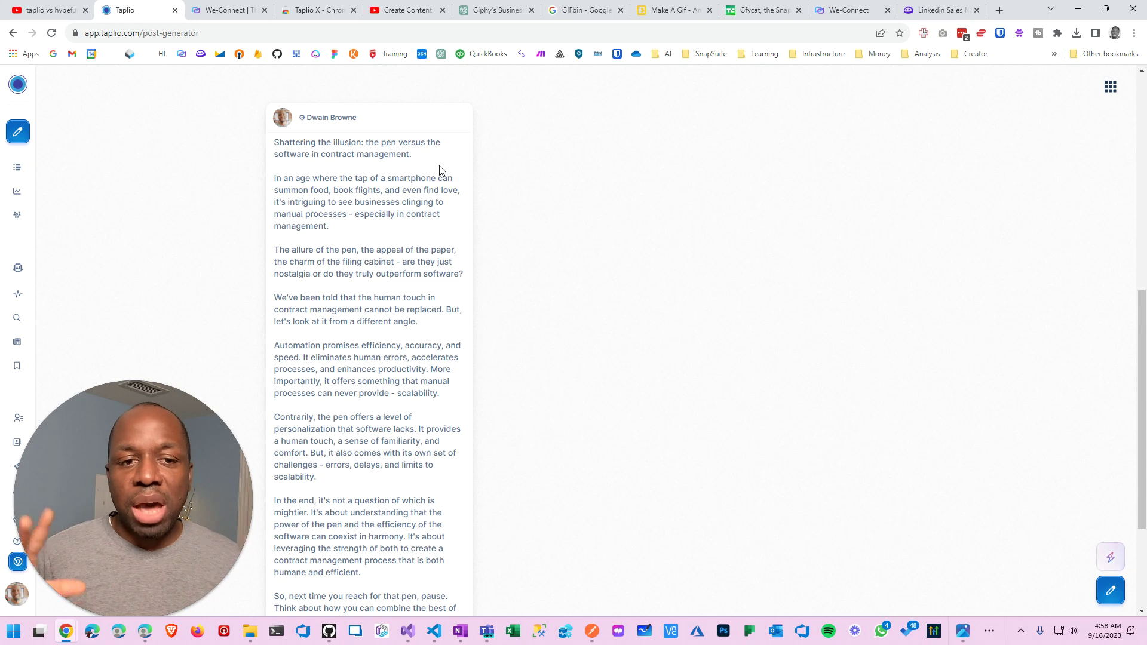
Step: Open the viral content page with its AI-selected post inspirations
{"action": "mouse_move", "coordinate": [24, 287]}
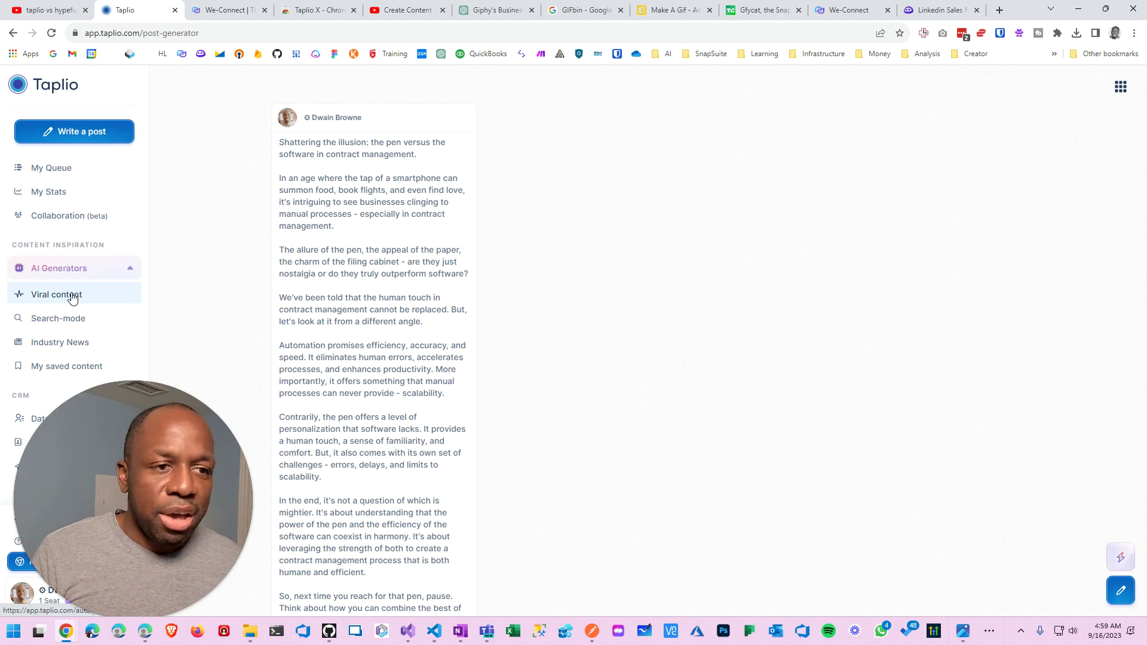
{"action": "left_click", "coordinate": [73, 297]}
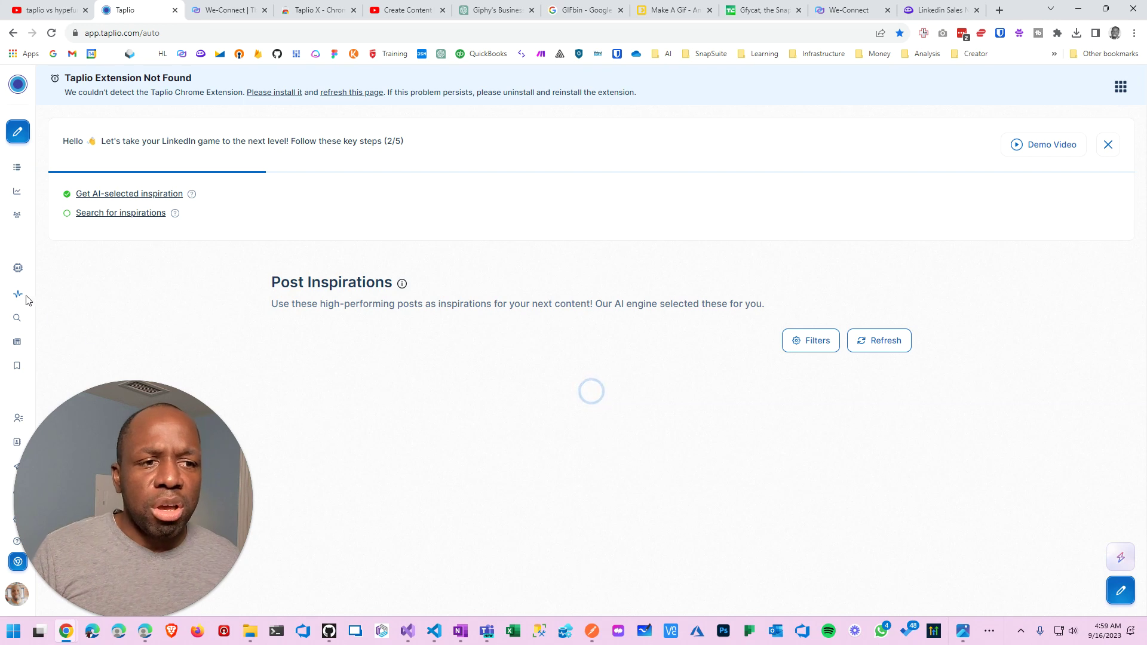
{"action": "mouse_move", "coordinate": [25, 276]}
{"action": "scroll", "coordinate": [62, 335], "scroll_direction": "down", "scroll_amount": 1}
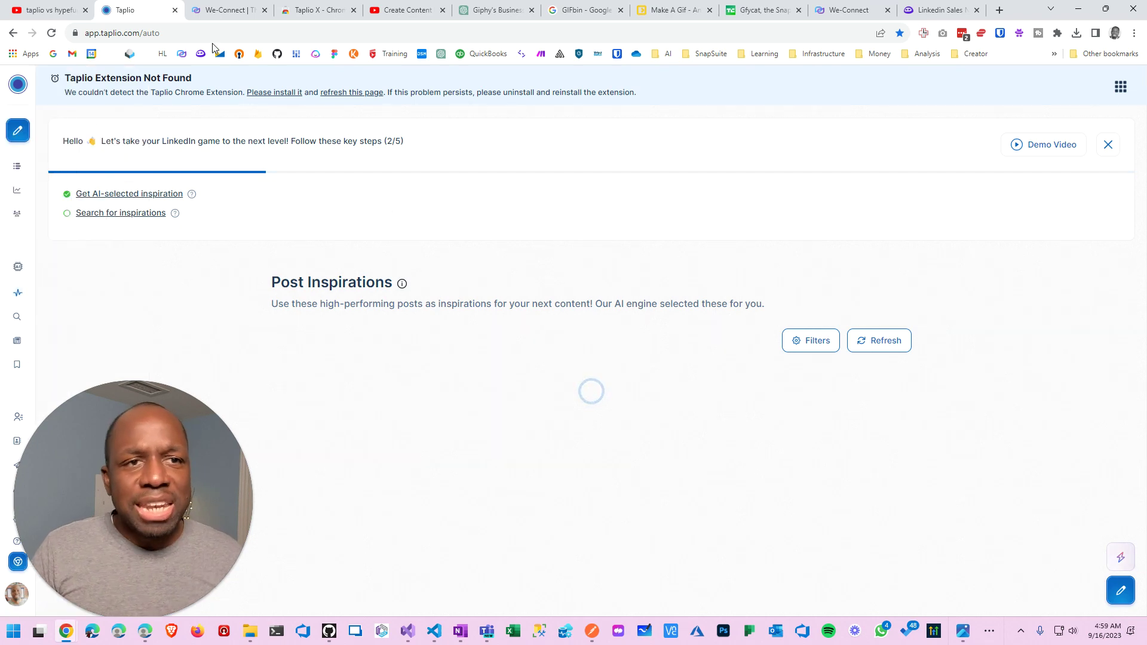
{"action": "left_click", "coordinate": [221, 10]}
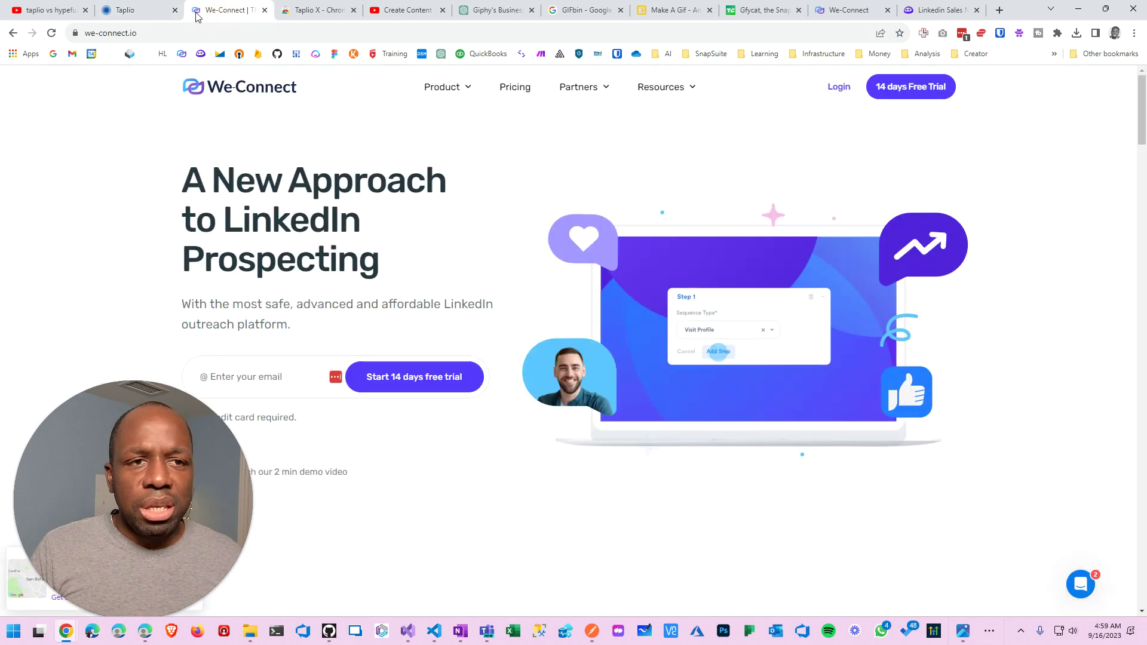
{"action": "left_click", "coordinate": [137, 10]}
Step: Examine the high-performing posts offered as inspirations, comparing their topics, wording and media
{"action": "scroll", "coordinate": [544, 400], "scroll_direction": "down", "scroll_amount": 4}
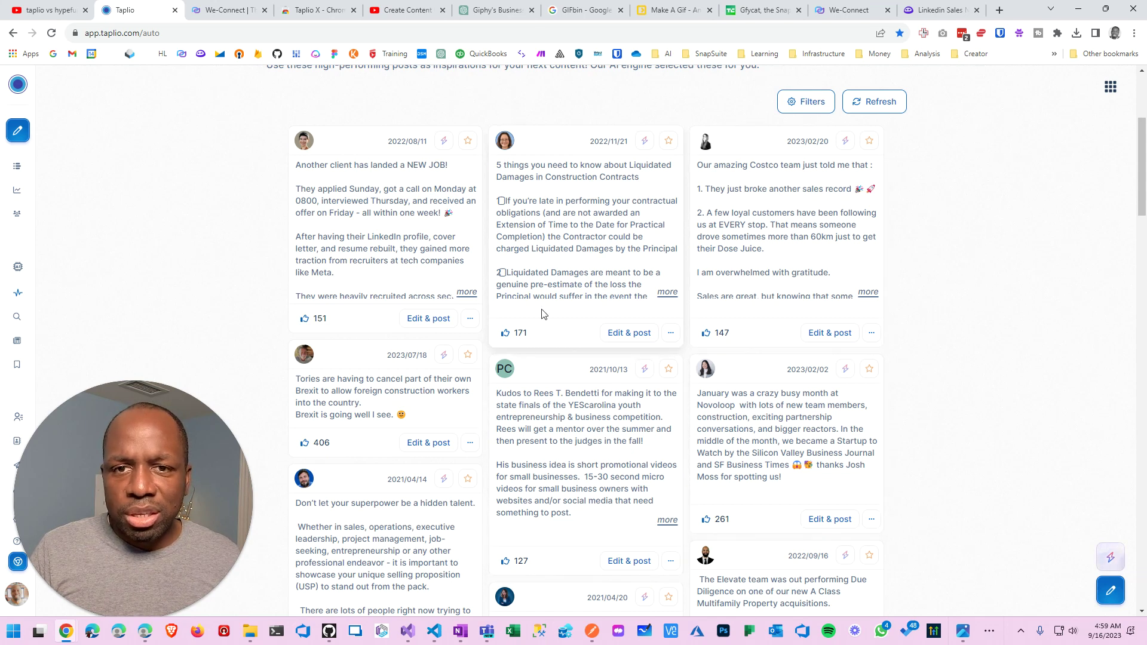
{"action": "scroll", "coordinate": [543, 313], "scroll_direction": "down", "scroll_amount": 8}
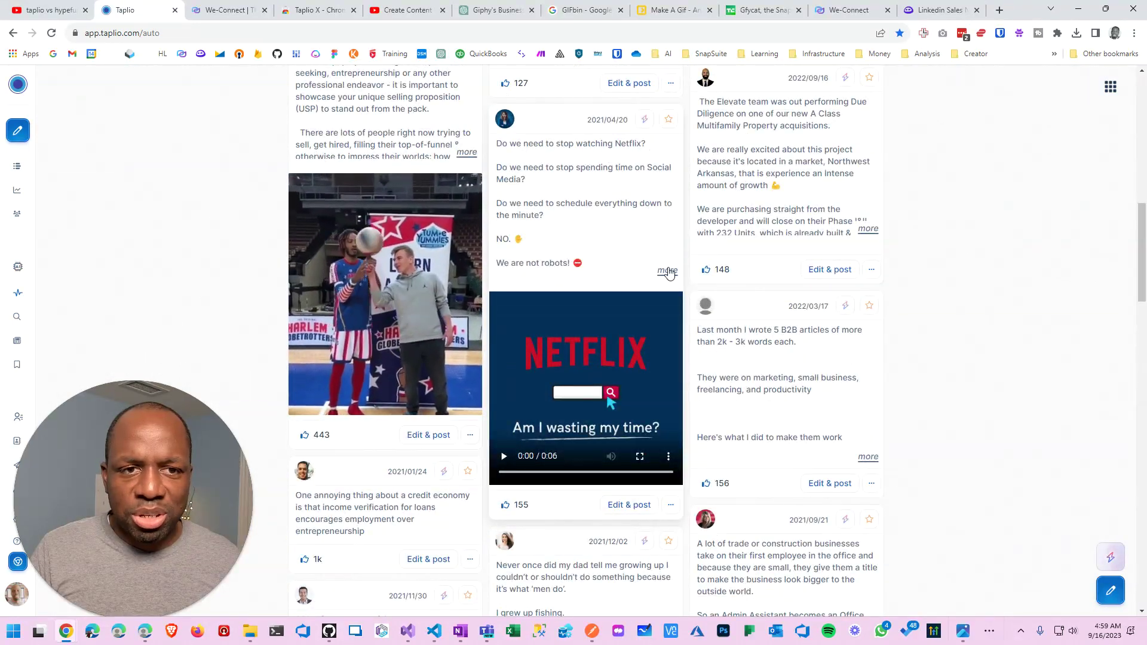
{"action": "scroll", "coordinate": [668, 273], "scroll_direction": "up", "scroll_amount": 3}
{"action": "scroll", "coordinate": [716, 352], "scroll_direction": "down", "scroll_amount": 6}
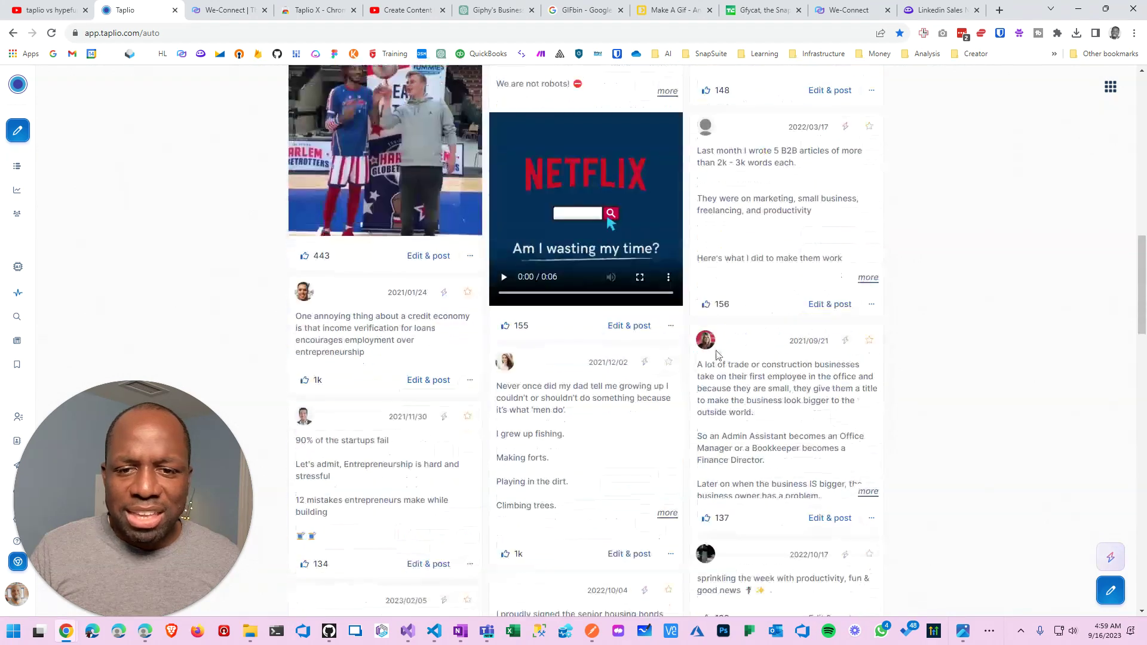
{"action": "scroll", "coordinate": [717, 353], "scroll_direction": "down", "scroll_amount": 2}
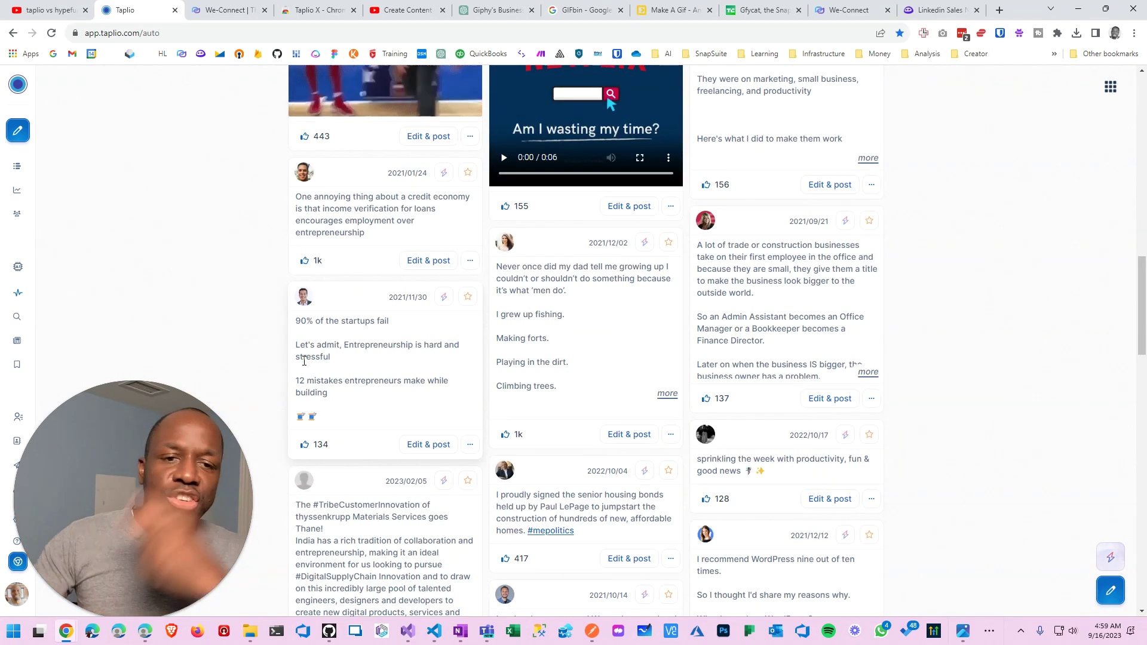
{"action": "scroll", "coordinate": [530, 321], "scroll_direction": "down", "scroll_amount": 7}
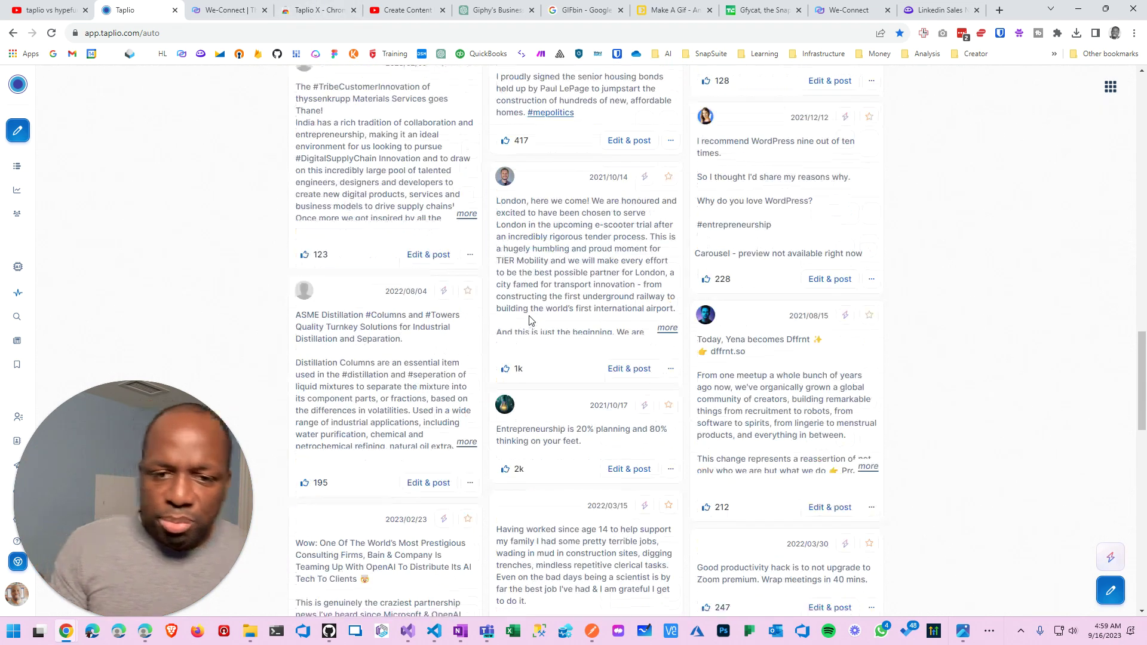
{"action": "scroll", "coordinate": [530, 321], "scroll_direction": "down", "scroll_amount": 6}
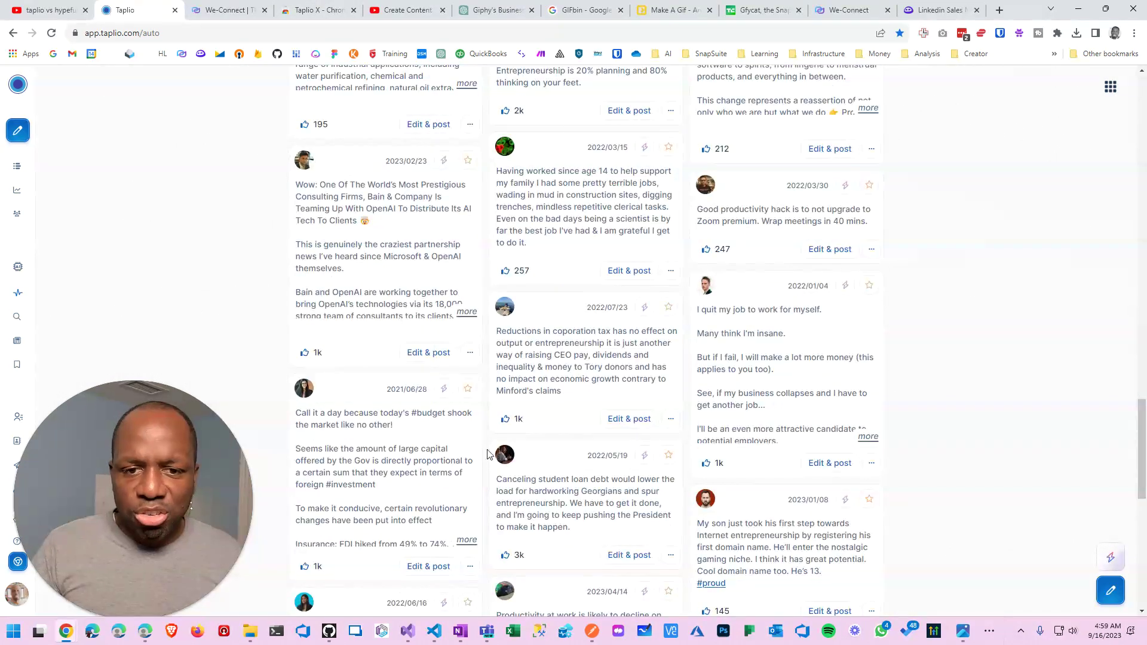
{"action": "scroll", "coordinate": [571, 366], "scroll_direction": "up", "scroll_amount": 15}
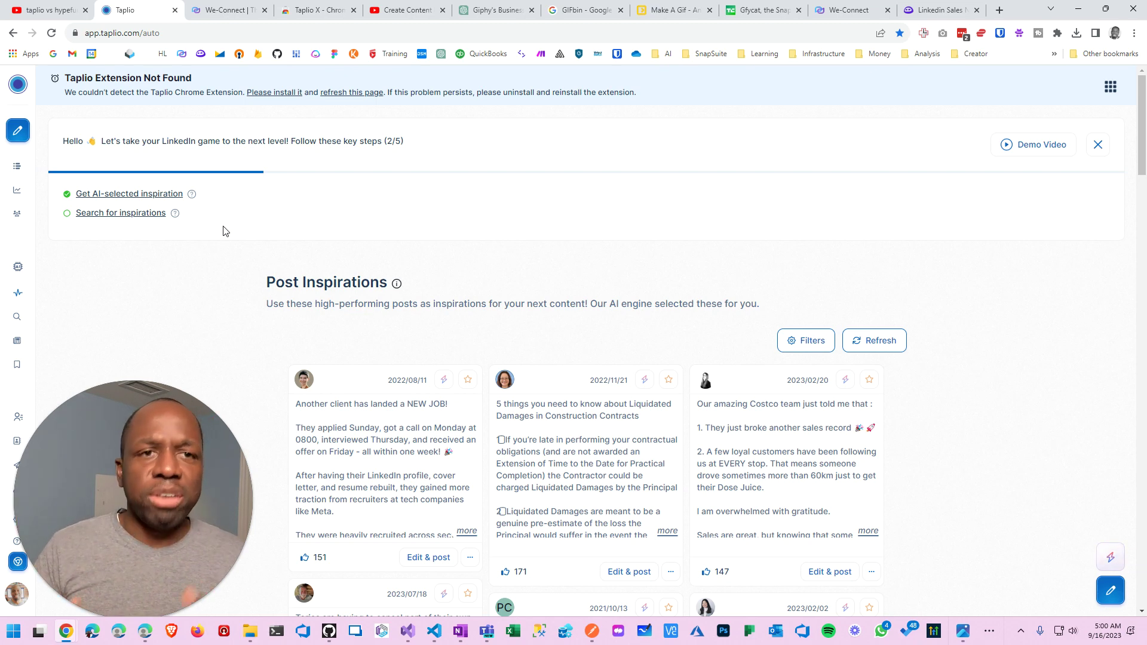
Step: Switch to the We-Connect website and open the account dashboard through its login
{"action": "left_click", "coordinate": [227, 11]}
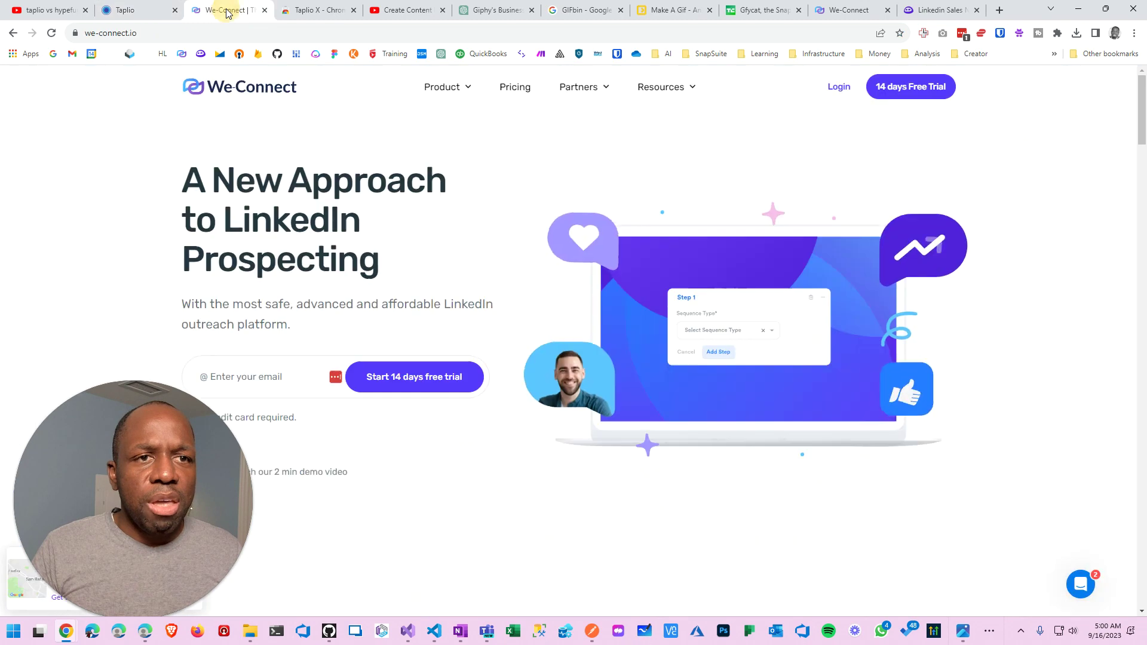
{"action": "left_click", "coordinate": [841, 95]}
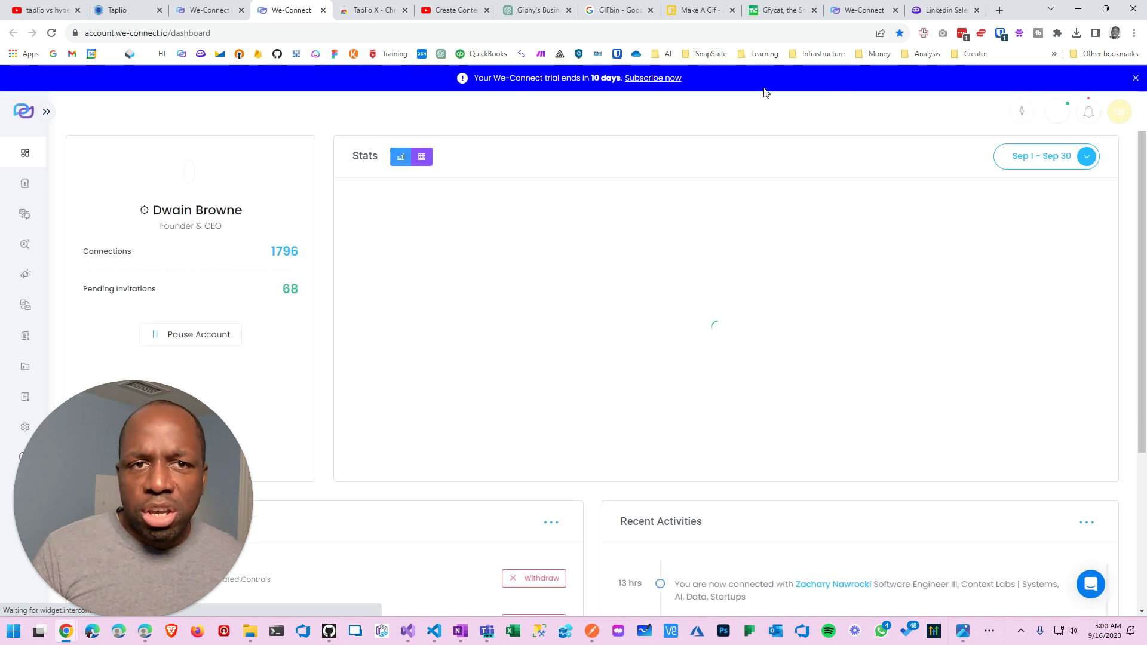
Step: Open linkedin.com in a new browser tab
{"action": "left_click", "coordinate": [999, 10]}
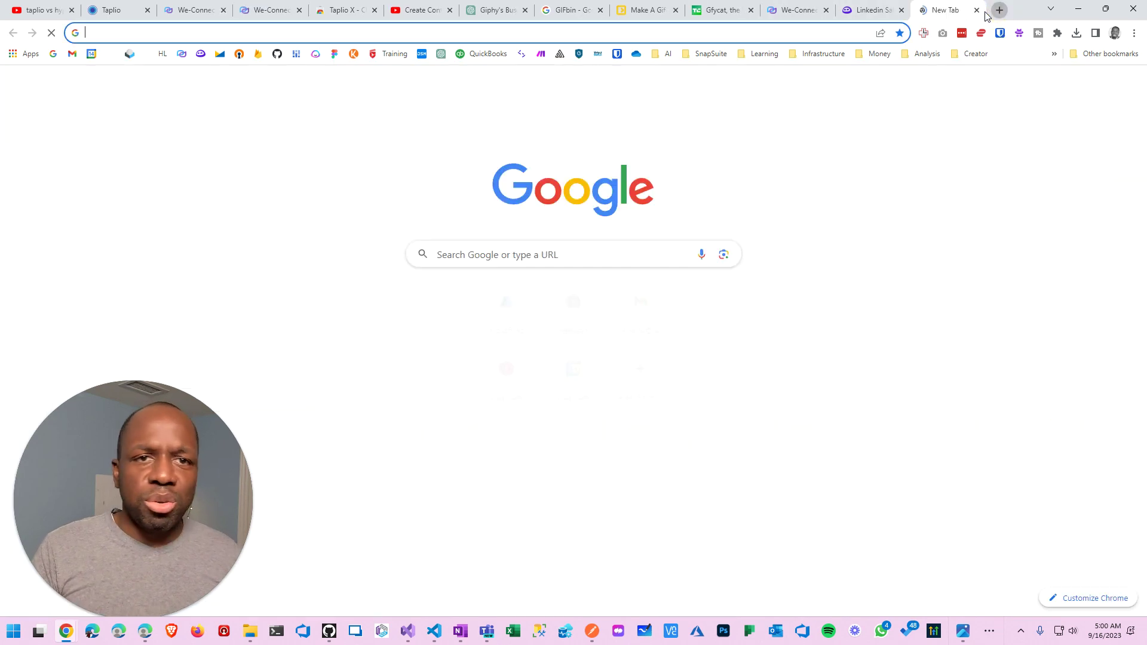
{"action": "type", "text": "linkedin.com"}
{"action": "key", "text": "Return"}
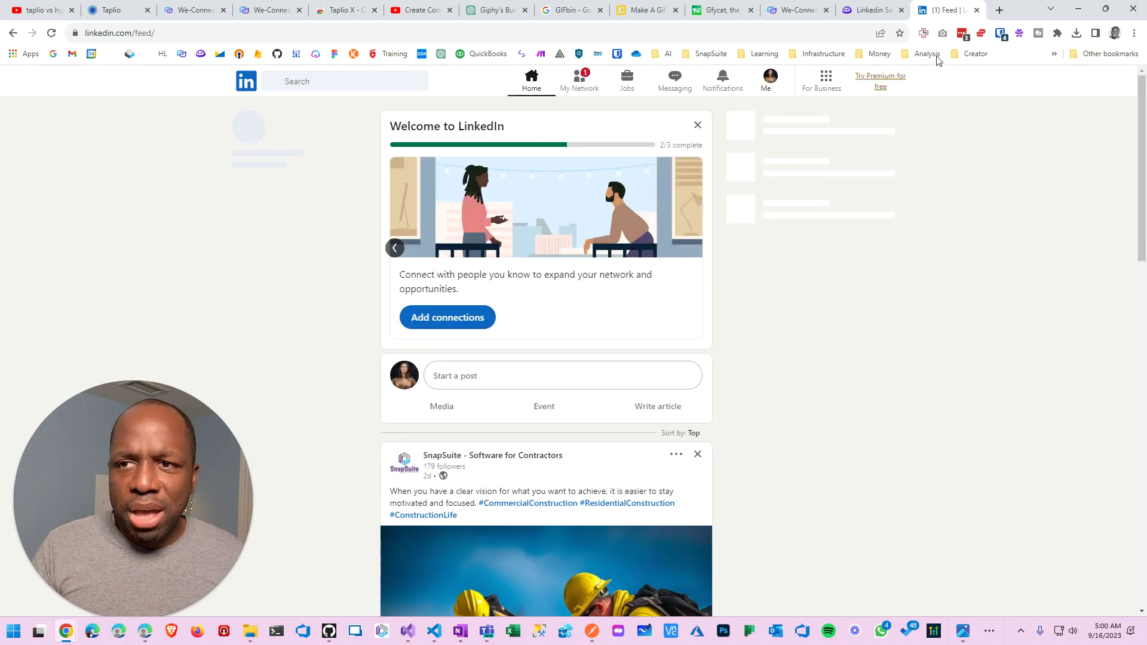
Step: Switch to the incognito window with the LinkedIn activity page and look through the account's followers list
{"action": "left_click", "coordinate": [67, 632]}
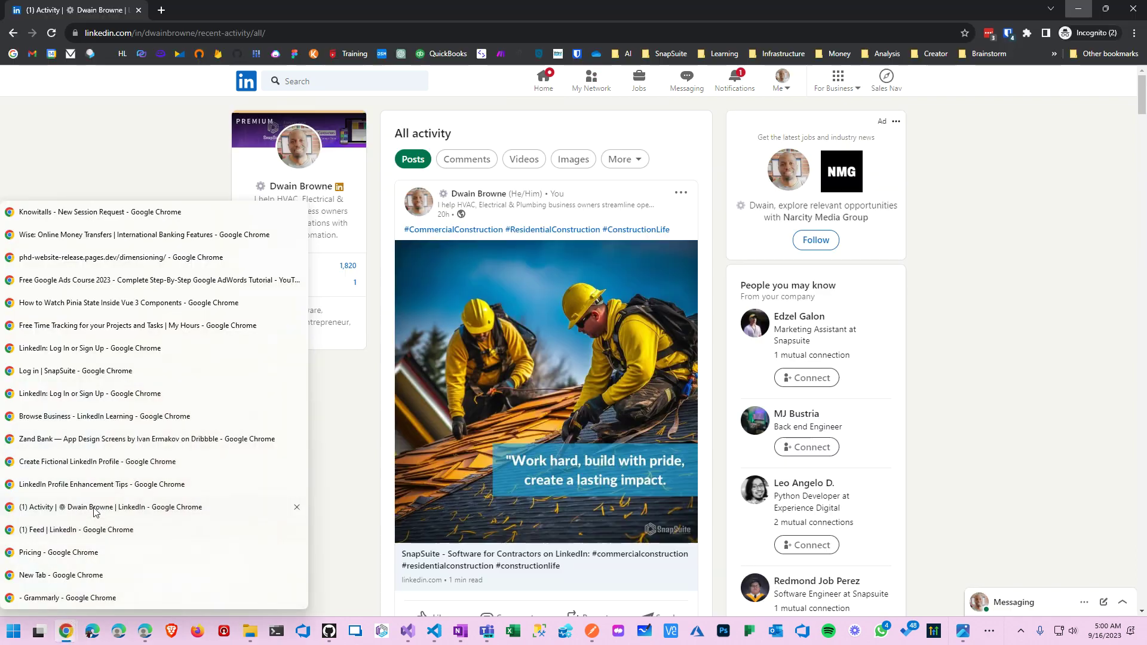
{"action": "left_click", "coordinate": [96, 506]}
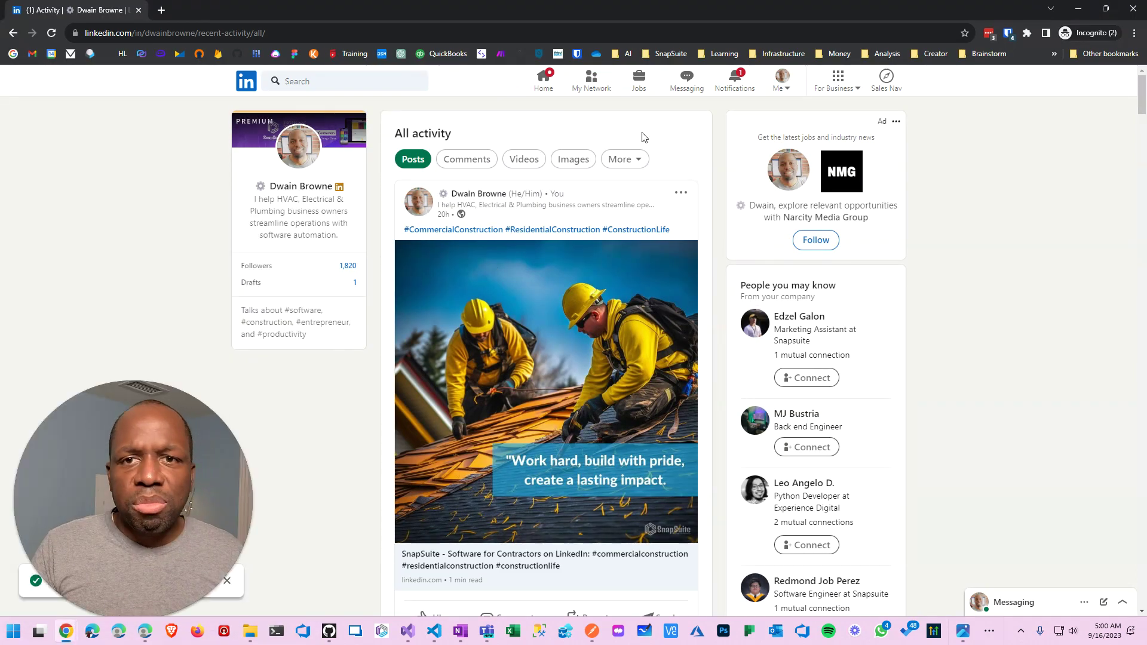
{"action": "left_click", "coordinate": [349, 265]}
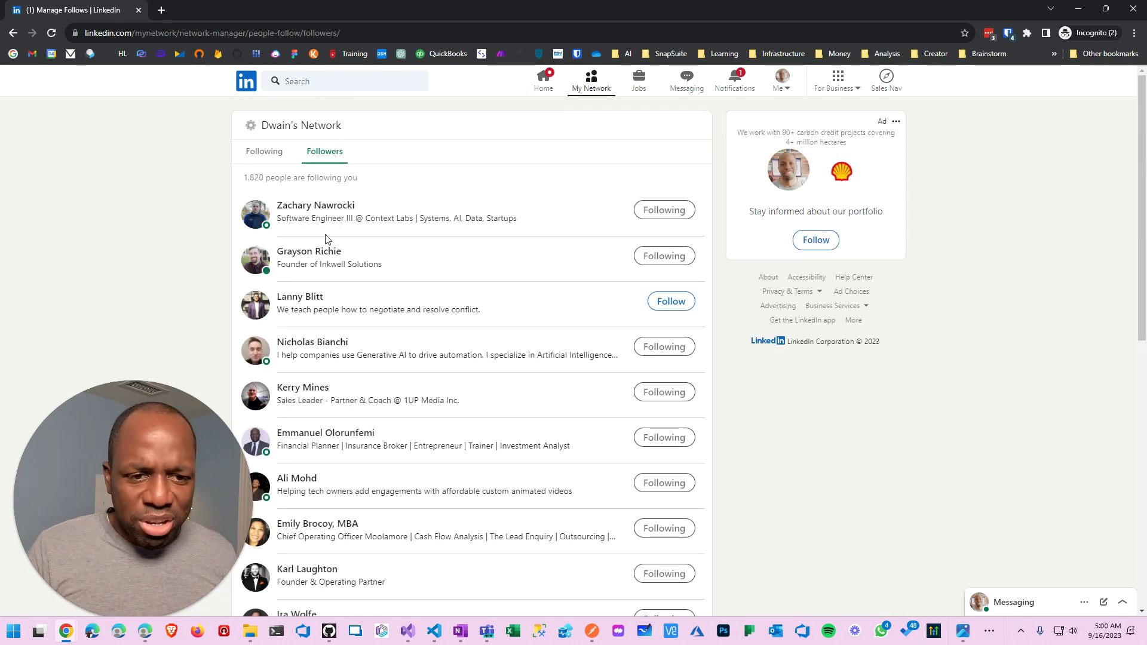
{"action": "scroll", "coordinate": [358, 308], "scroll_direction": "down", "scroll_amount": 12}
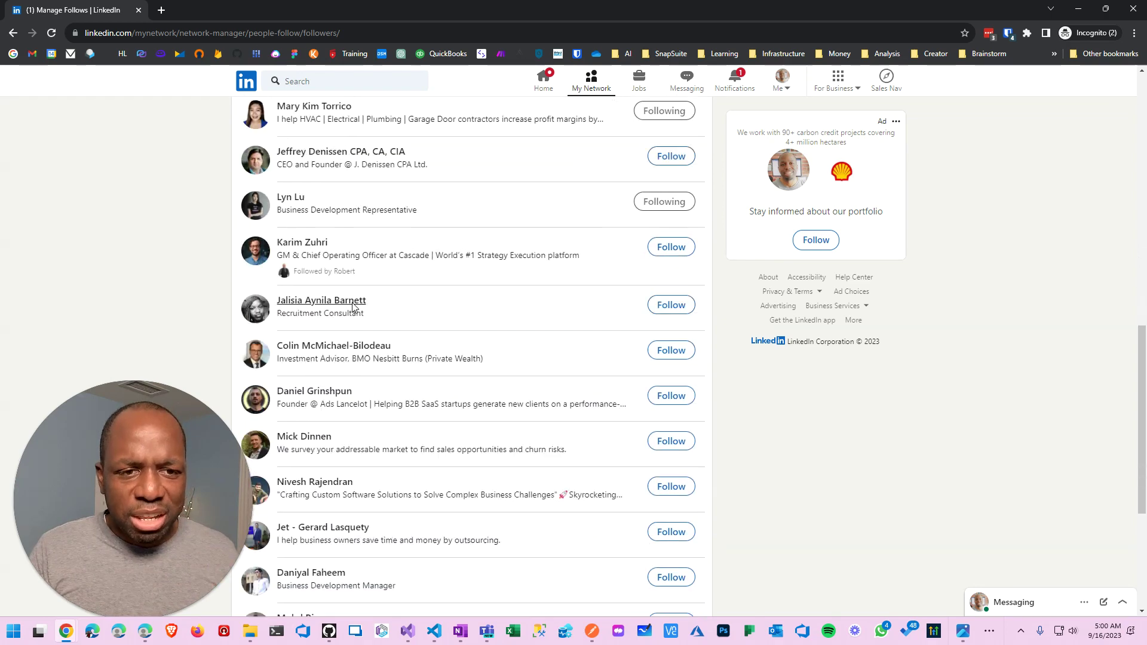
{"action": "scroll", "coordinate": [352, 306], "scroll_direction": "down", "scroll_amount": 12}
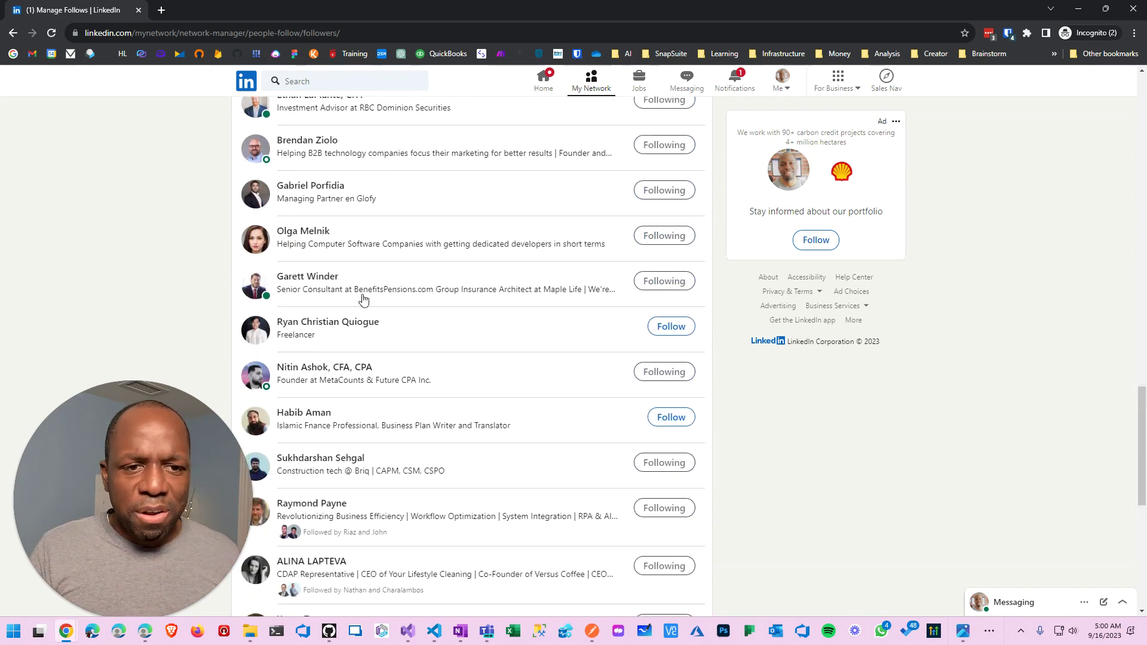
{"action": "scroll", "coordinate": [363, 299], "scroll_direction": "down", "scroll_amount": 14}
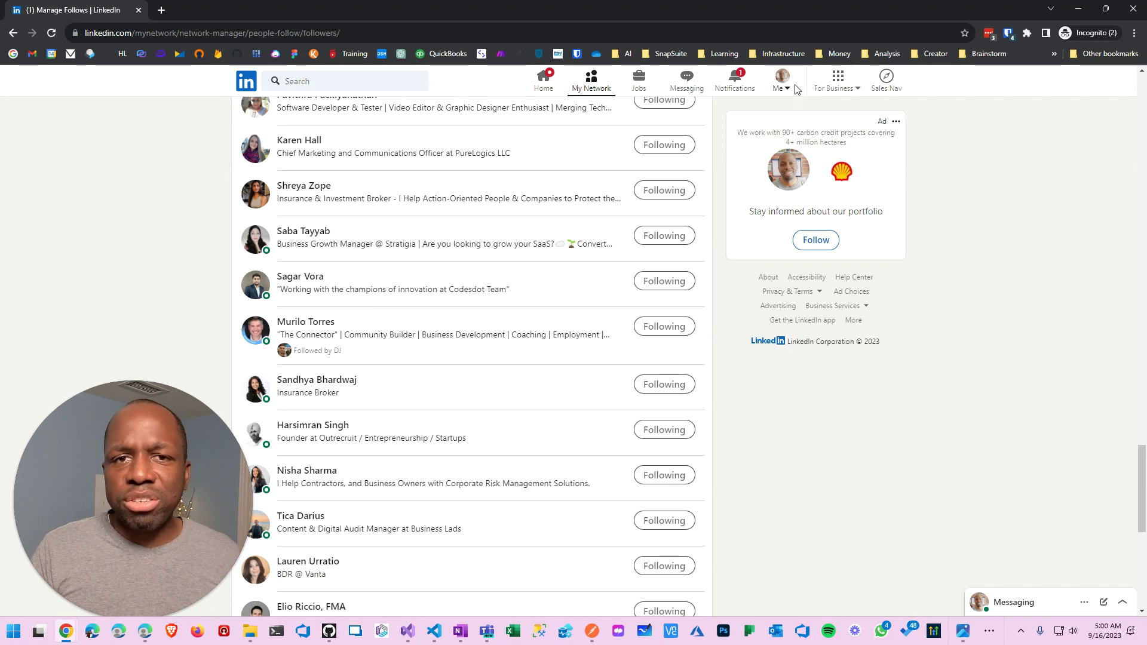
Step: Open the saved HVAC lead search in Sales Navigator and look through its first page of leads
{"action": "left_click", "coordinate": [886, 84]}
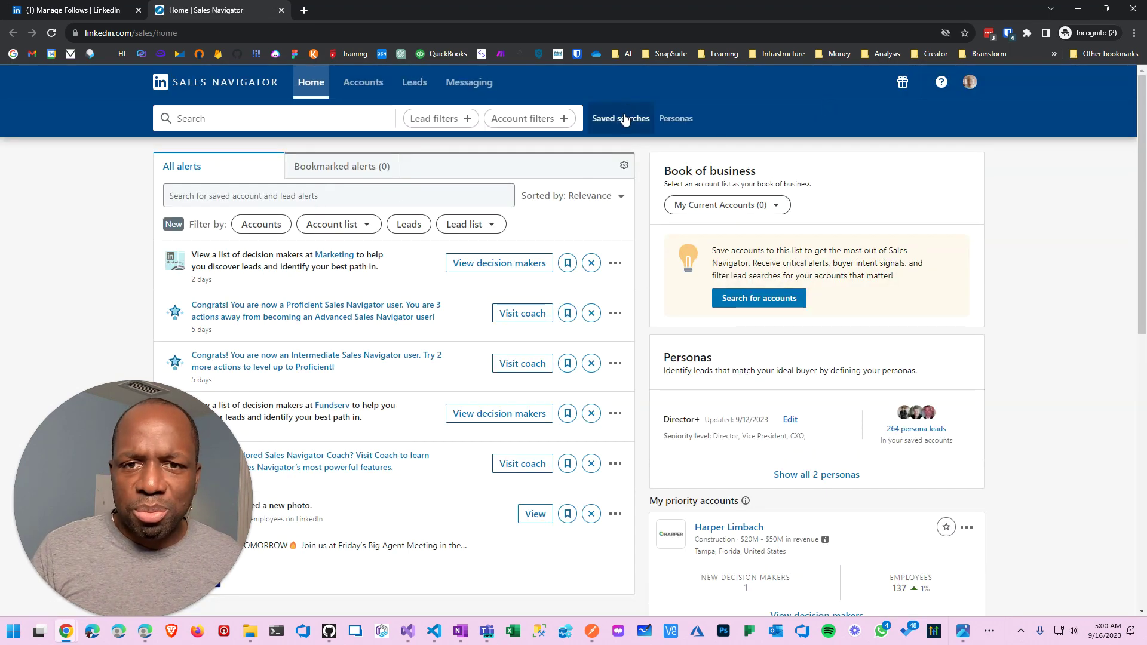
{"action": "left_click", "coordinate": [624, 119]}
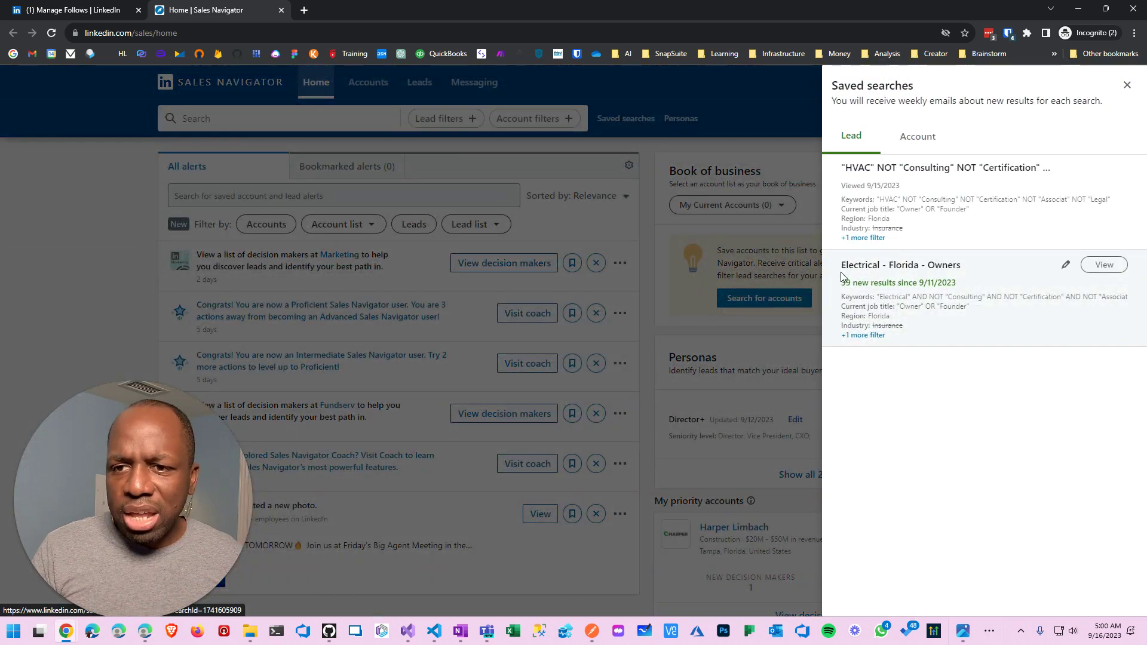
{"action": "left_click", "coordinate": [878, 167]}
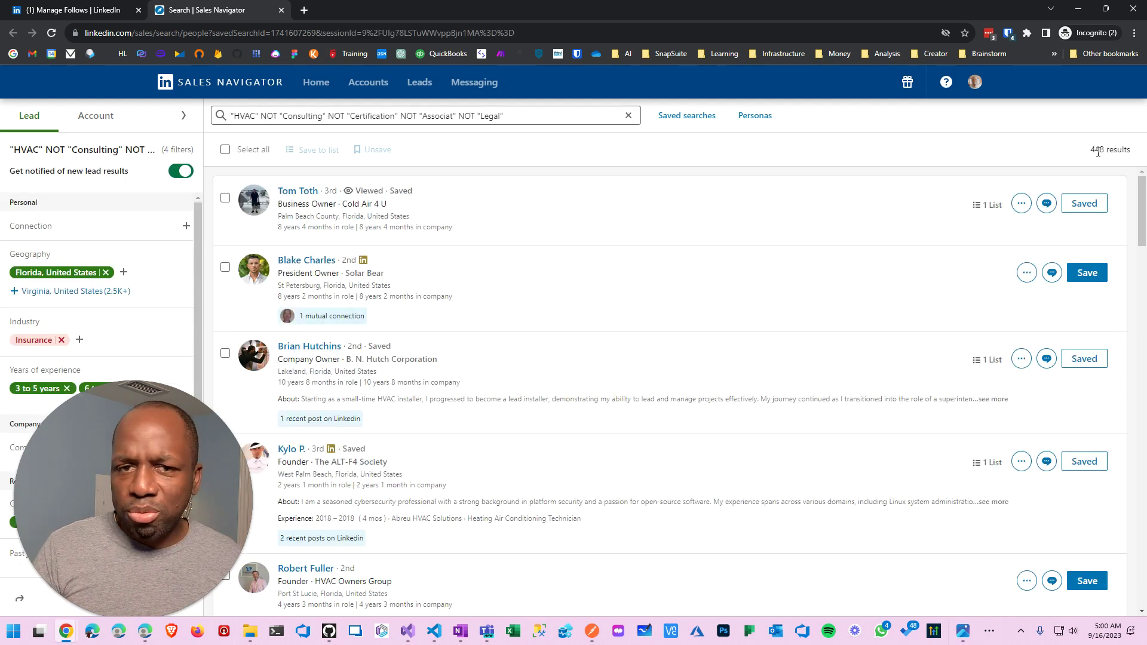
{"action": "scroll", "coordinate": [439, 308], "scroll_direction": "down", "scroll_amount": 15}
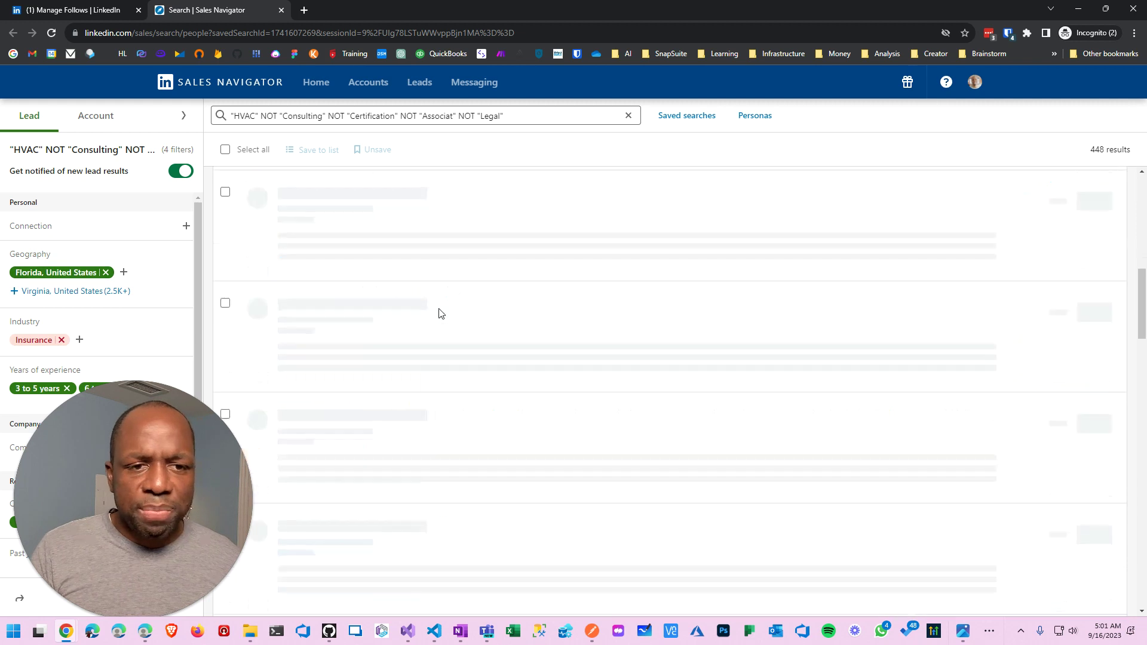
{"action": "scroll", "coordinate": [439, 308], "scroll_direction": "down", "scroll_amount": 10}
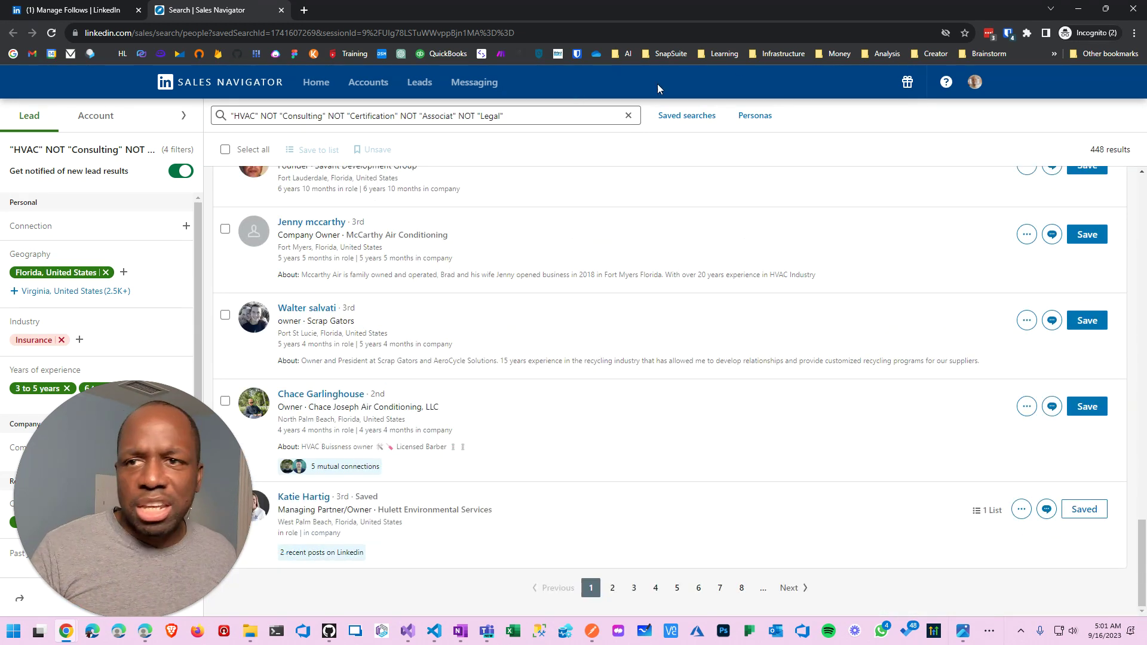
Step: Return to the We-Connect account dashboard and examine the pending invitations and the September stats chart
{"action": "left_click", "coordinate": [1069, 14]}
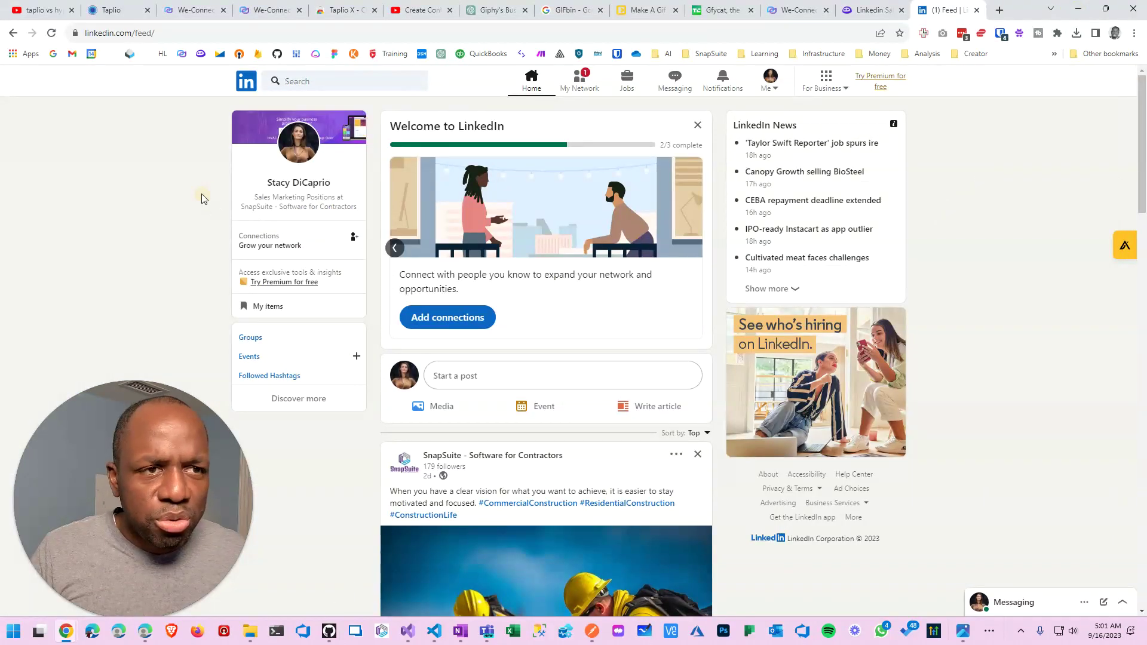
{"action": "left_click", "coordinate": [199, 10]}
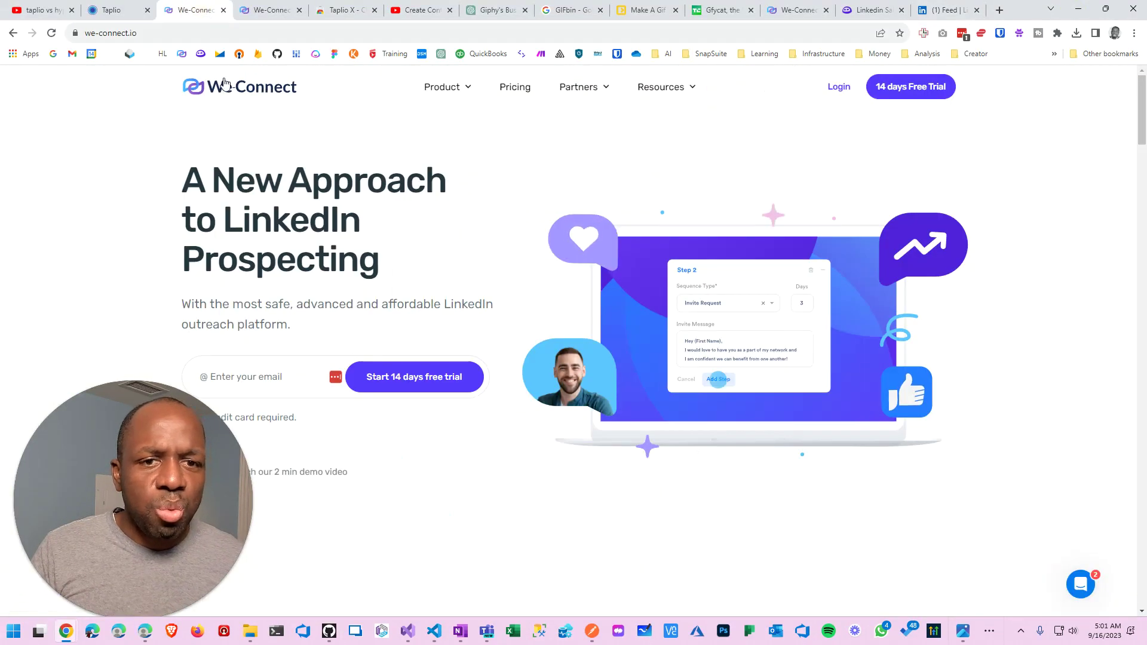
{"action": "left_click", "coordinate": [265, 9]}
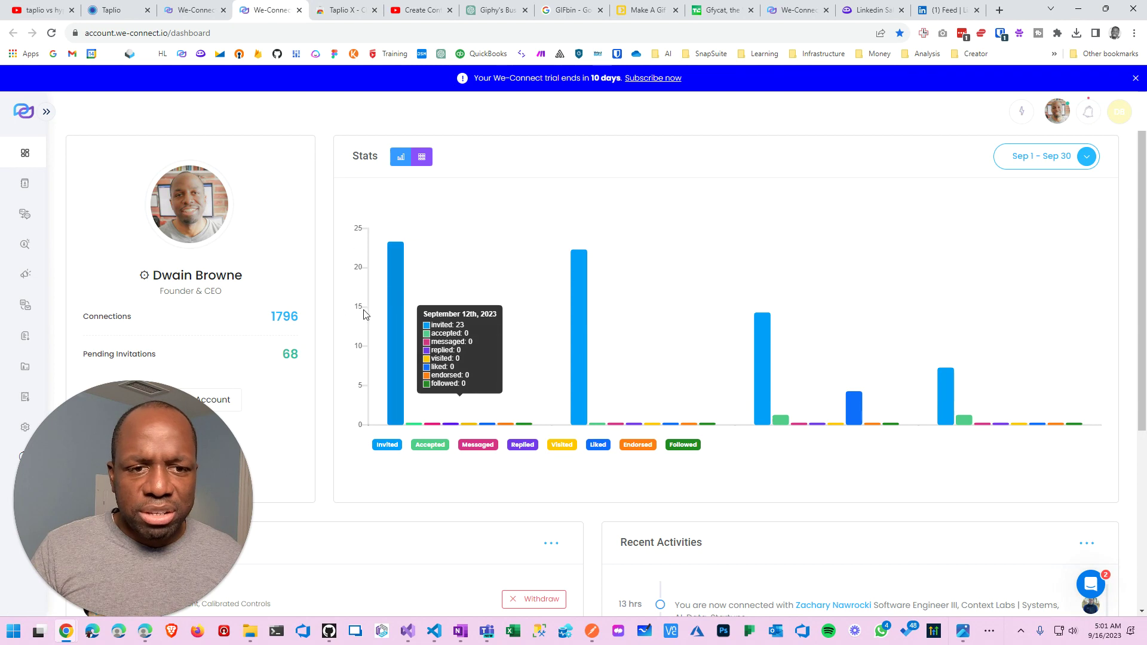
{"action": "double_click", "coordinate": [290, 354]}
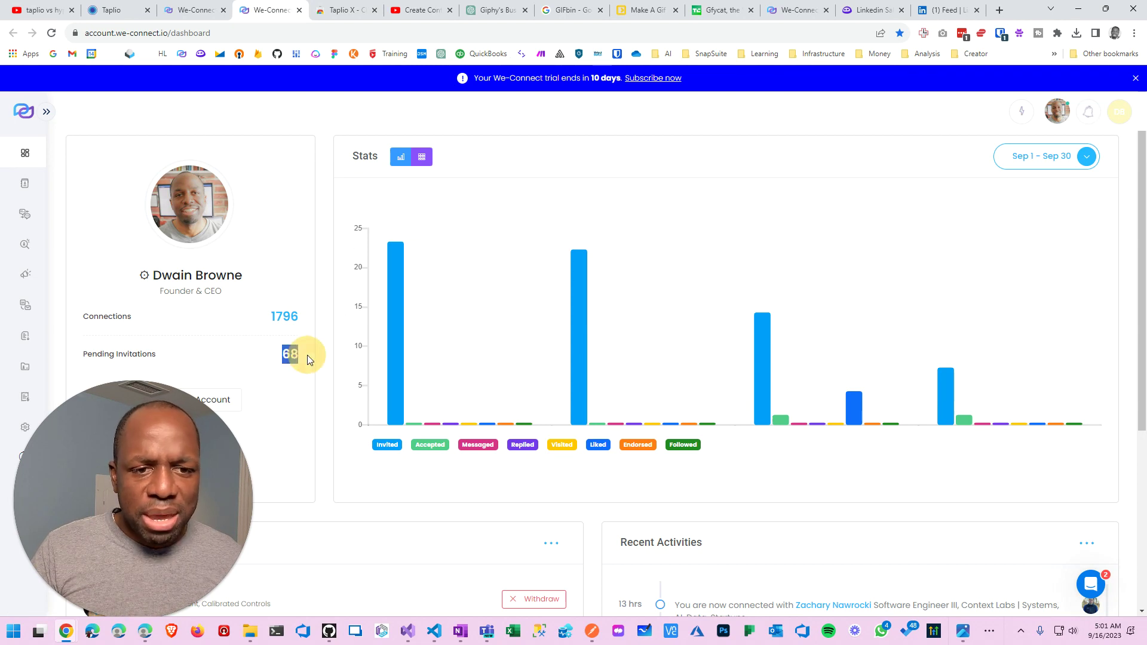
{"action": "mouse_move", "coordinate": [379, 350]}
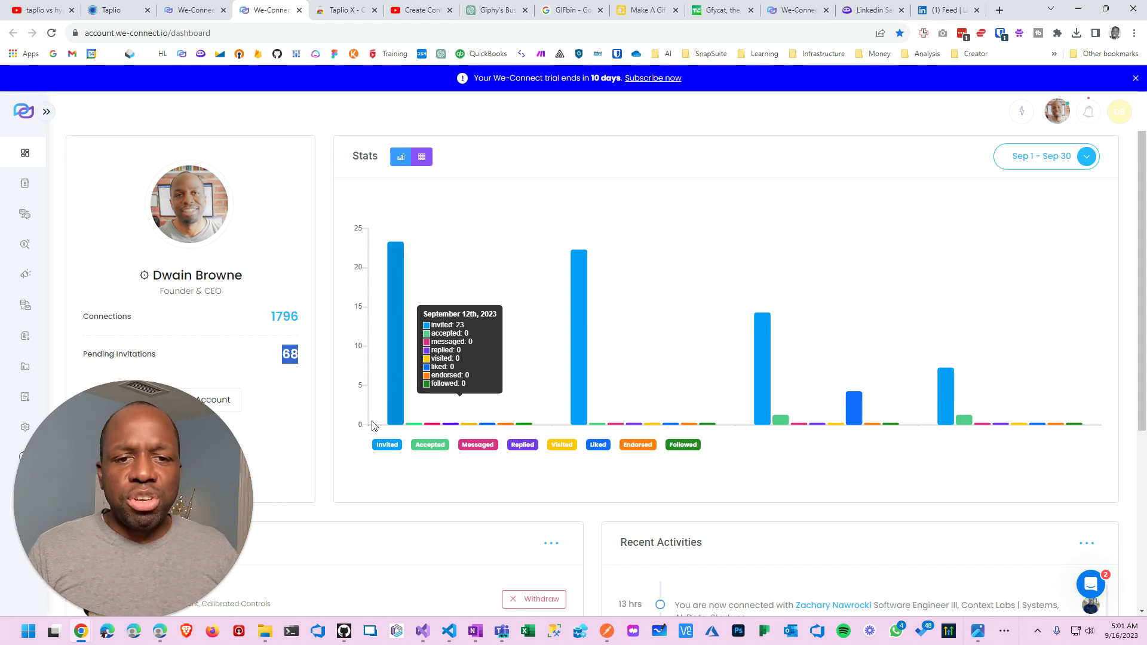
{"action": "left_click_drag", "start_coordinate": [239, 507], "coordinate": [273, 480]}
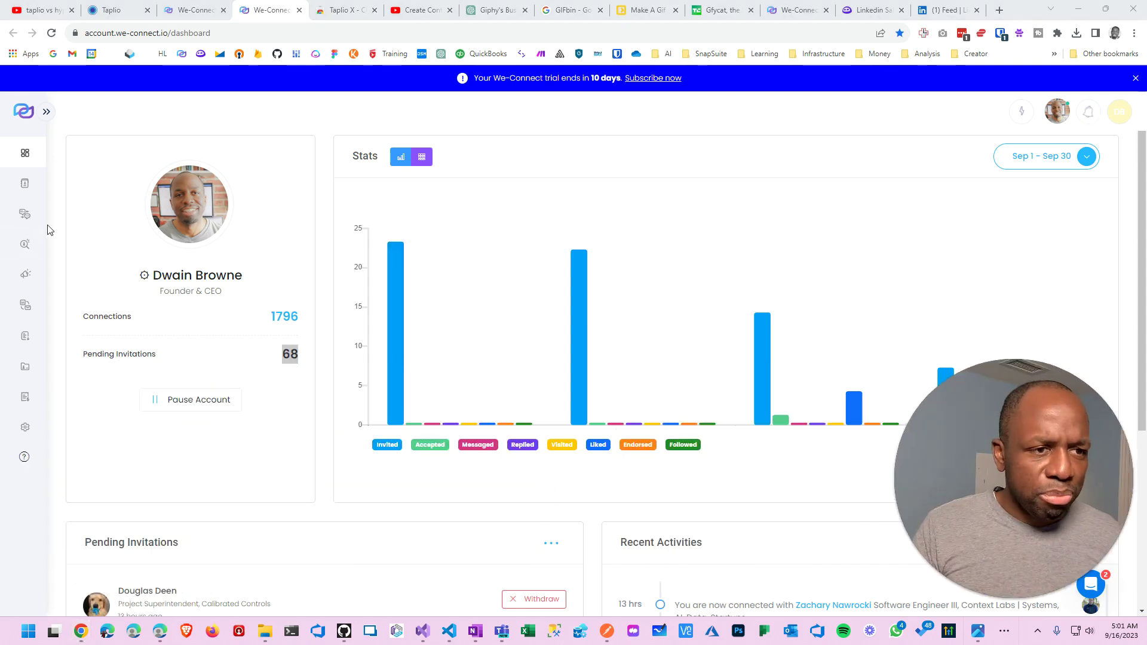
Step: View the We-Connect messaging inbox and the list of campaign contacts
{"action": "mouse_move", "coordinate": [29, 215]}
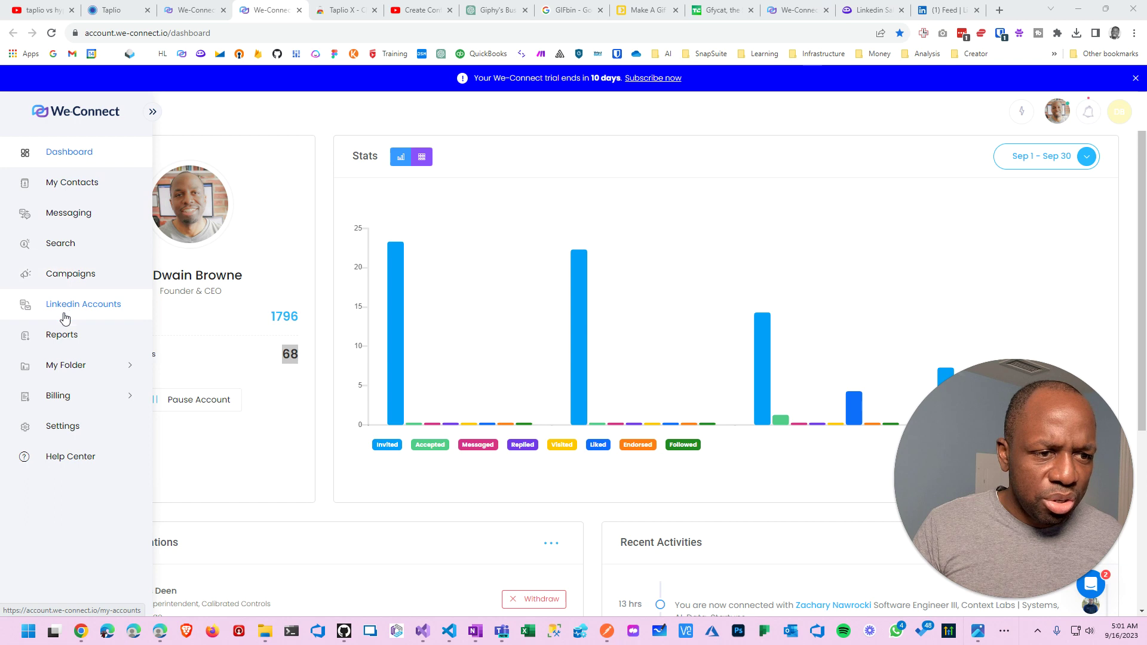
{"action": "left_click", "coordinate": [72, 222]}
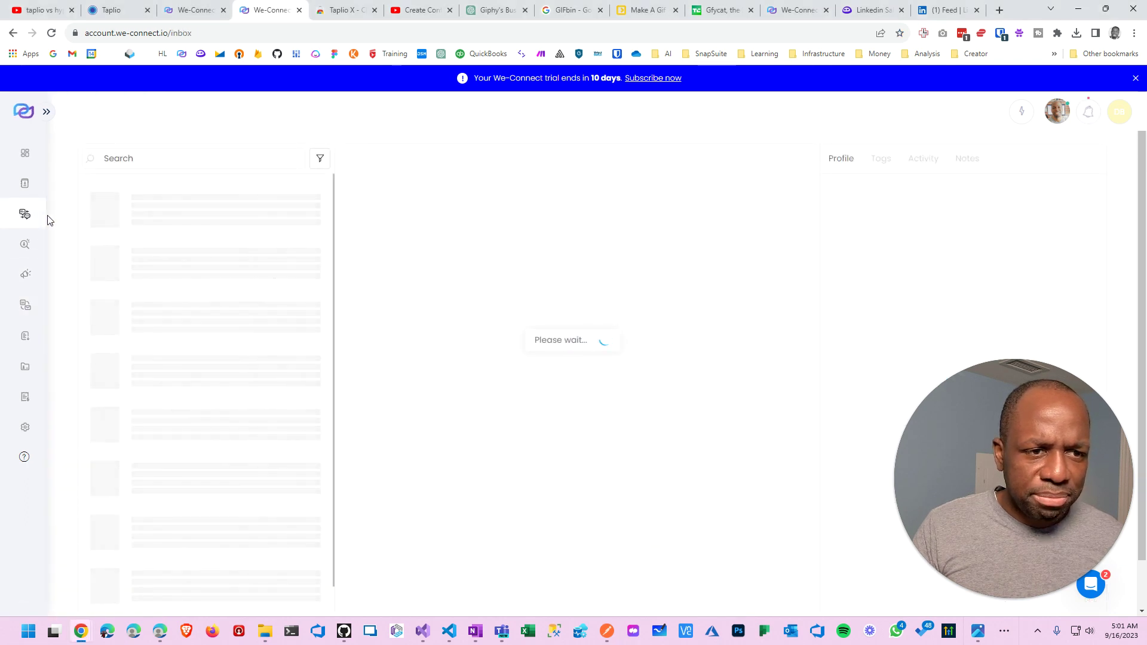
{"action": "mouse_move", "coordinate": [33, 194]}
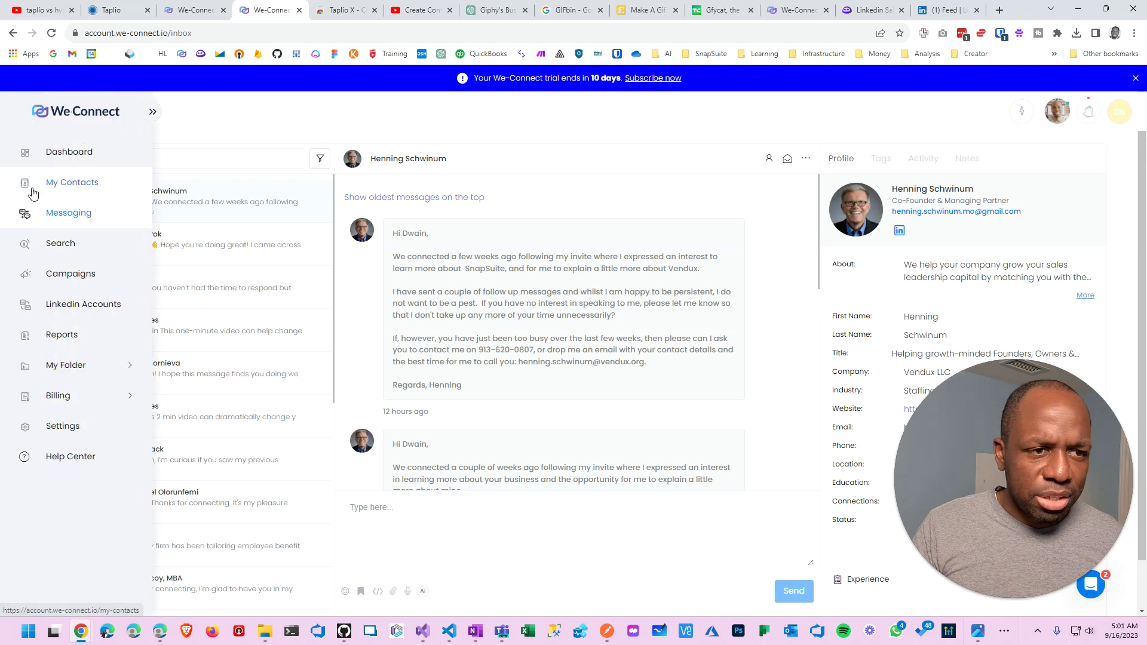
{"action": "left_click", "coordinate": [71, 182]}
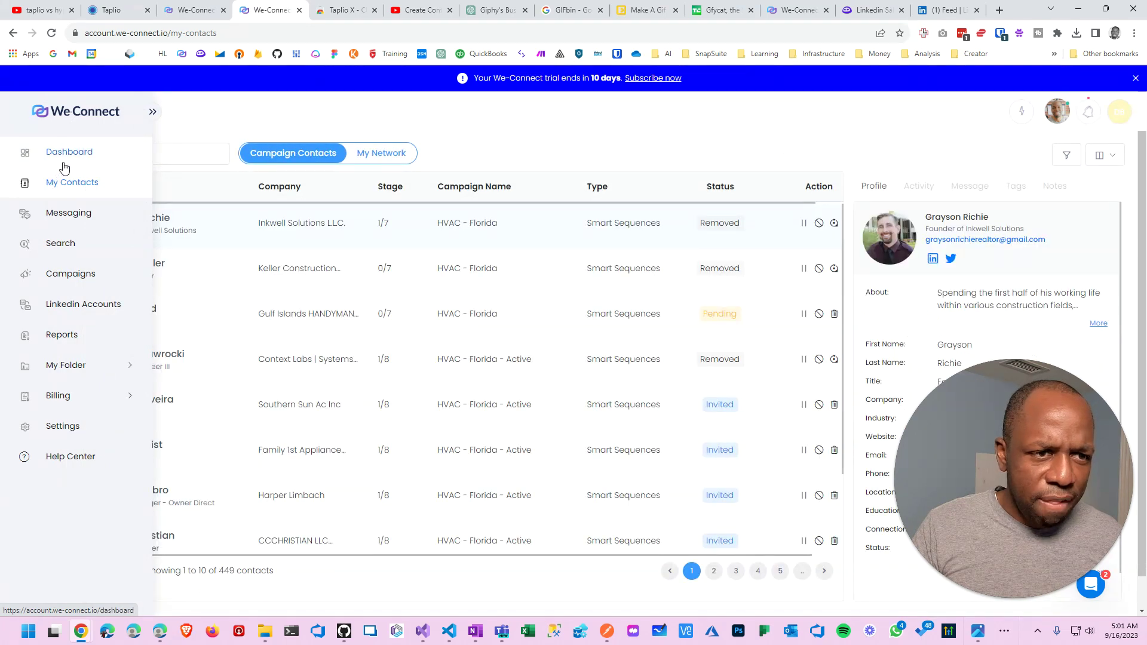
Step: Open the "HVAC - Florida - Active" campaign and review its overview details, stats and recent activities
{"action": "left_click", "coordinate": [73, 275]}
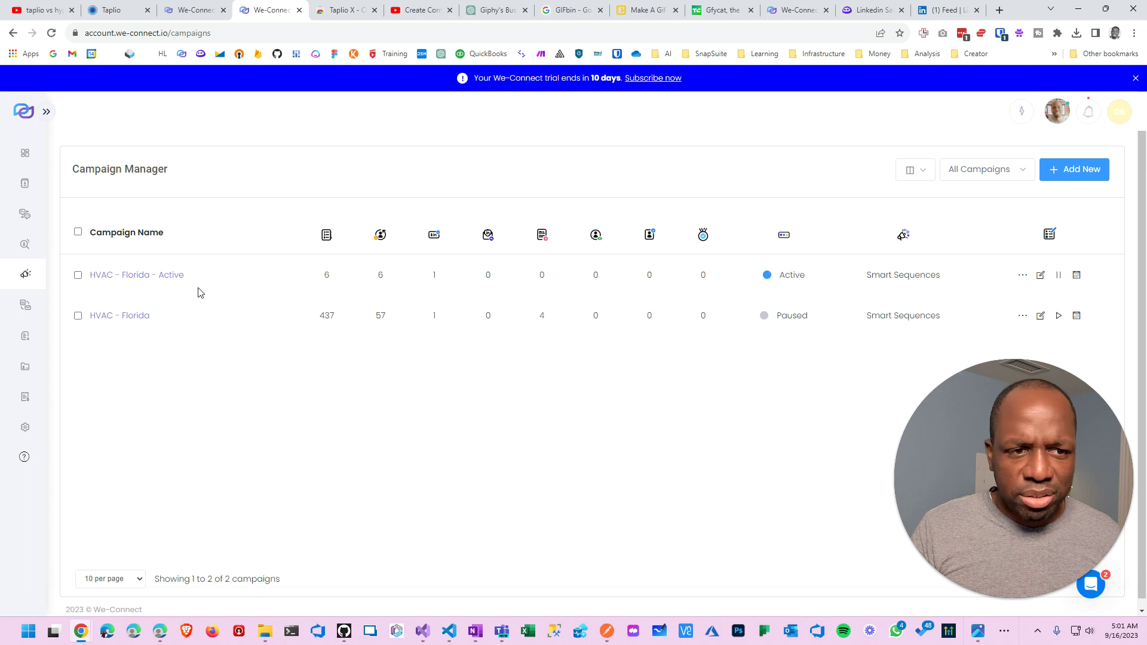
{"action": "left_click", "coordinate": [136, 275]}
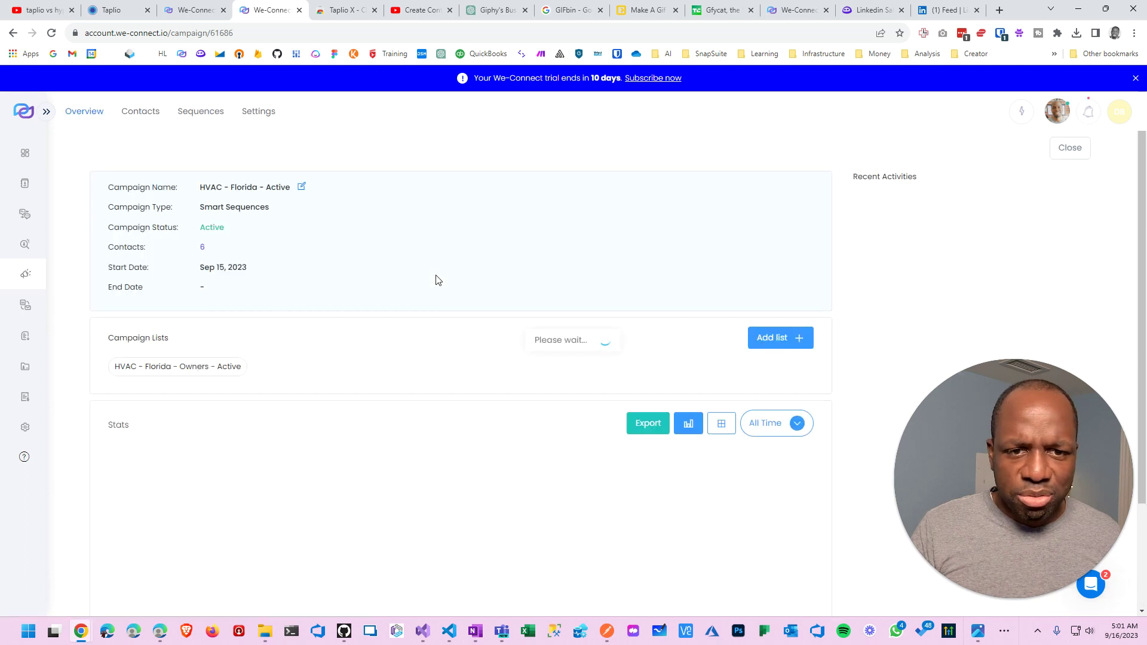
{"action": "scroll", "coordinate": [257, 323], "scroll_direction": "down", "scroll_amount": 3}
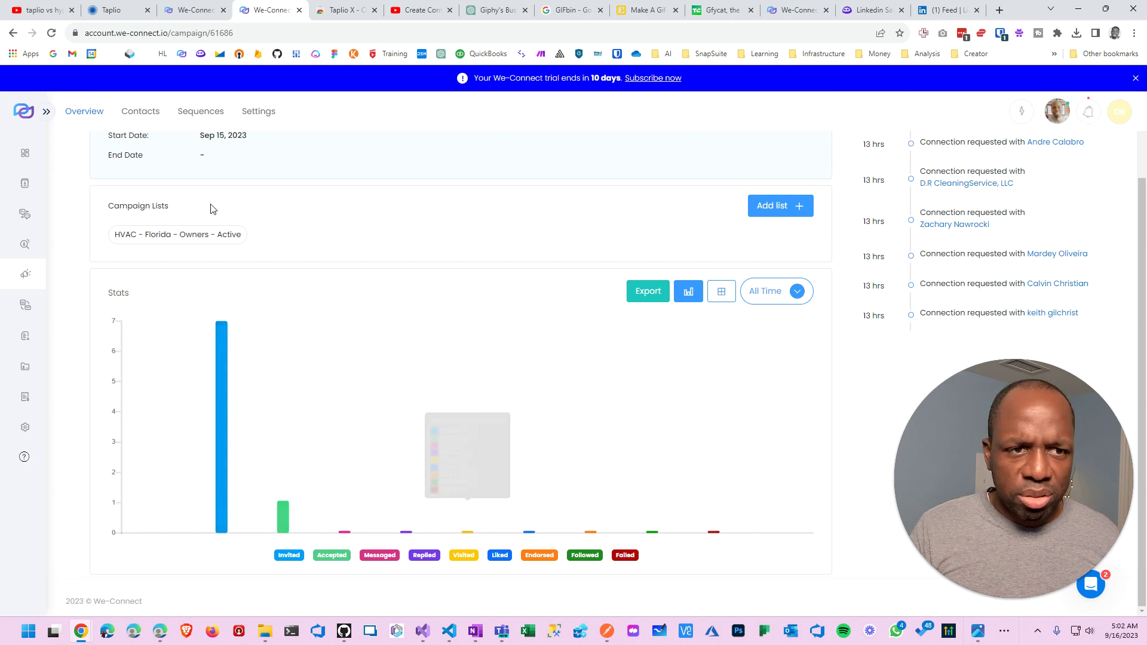
{"action": "scroll", "coordinate": [260, 273], "scroll_direction": "up", "scroll_amount": 1}
{"action": "scroll", "coordinate": [260, 272], "scroll_direction": "up", "scroll_amount": 2}
{"action": "scroll", "coordinate": [606, 287], "scroll_direction": "down", "scroll_amount": 2}
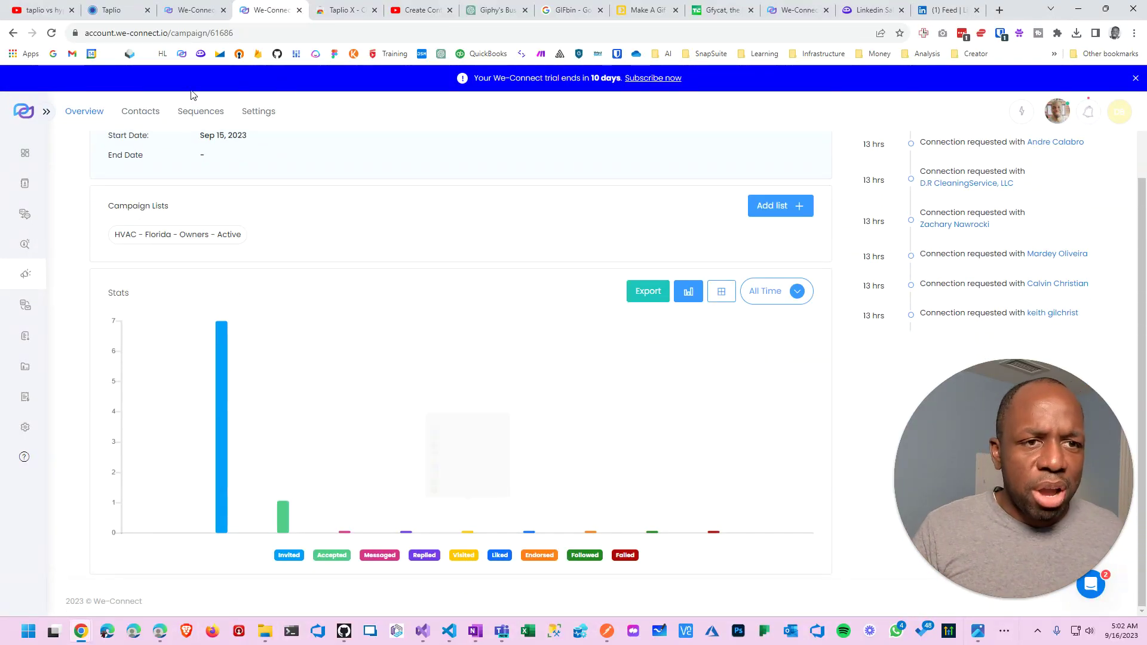
Step: Open the campaign's sequences and read the Step 2 follow-up message for accepted invitations
{"action": "left_click", "coordinate": [203, 115]}
{"action": "scroll", "coordinate": [294, 183], "scroll_direction": "up", "scroll_amount": 3}
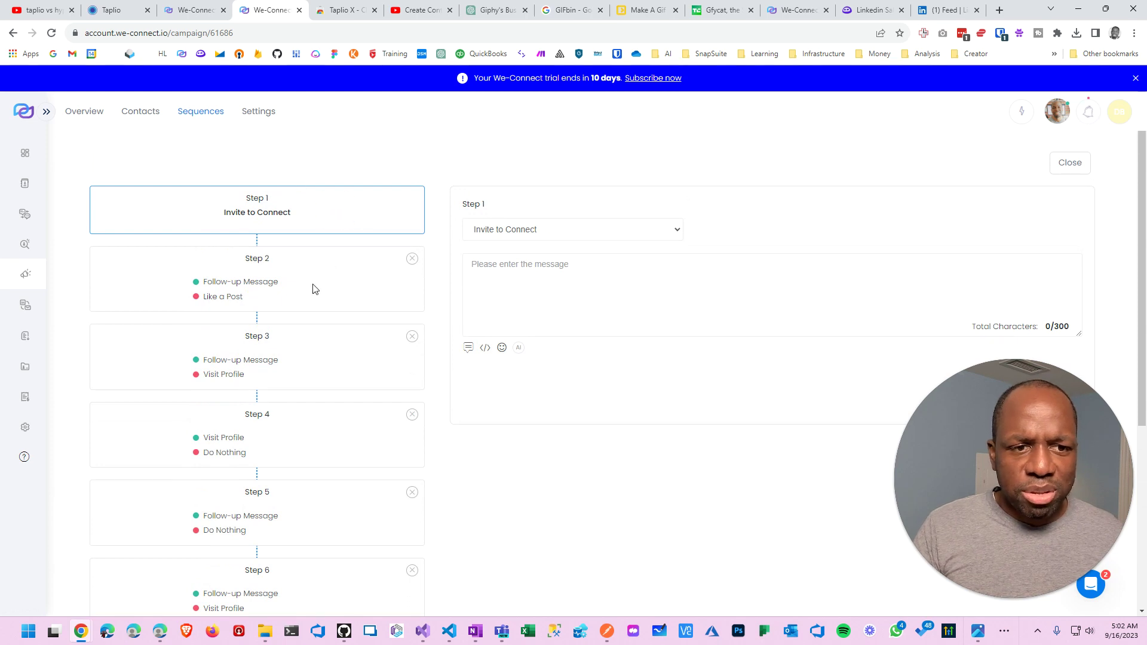
{"action": "left_click", "coordinate": [327, 285]}
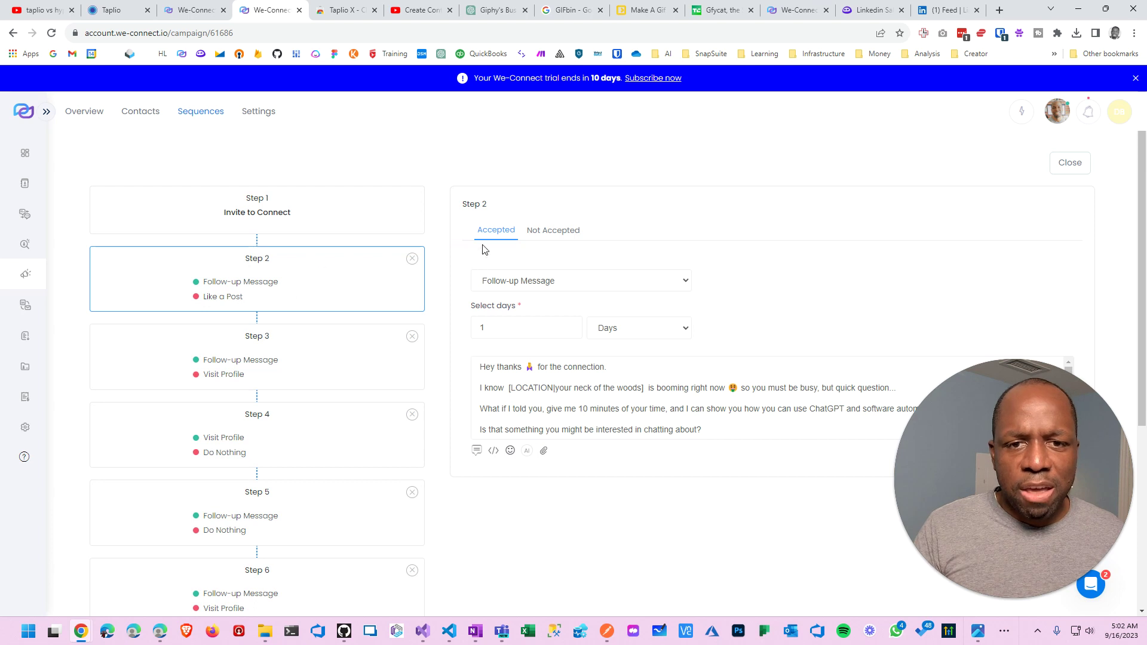
{"action": "scroll", "coordinate": [508, 335], "scroll_direction": "down", "scroll_amount": 1}
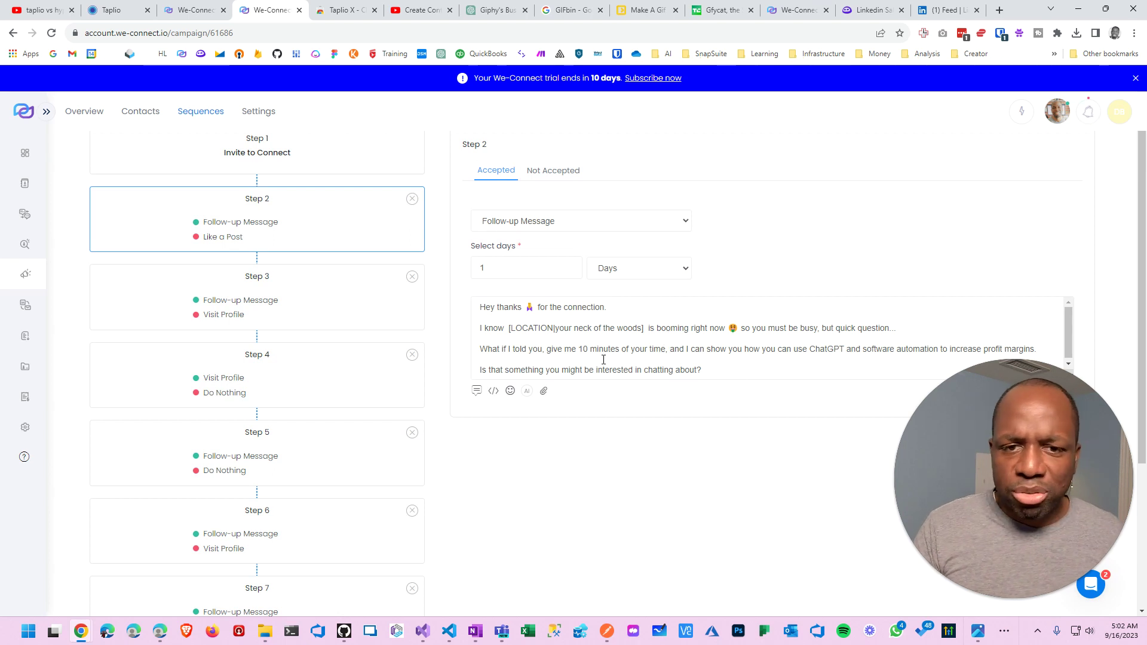
{"action": "left_click", "coordinate": [551, 351]}
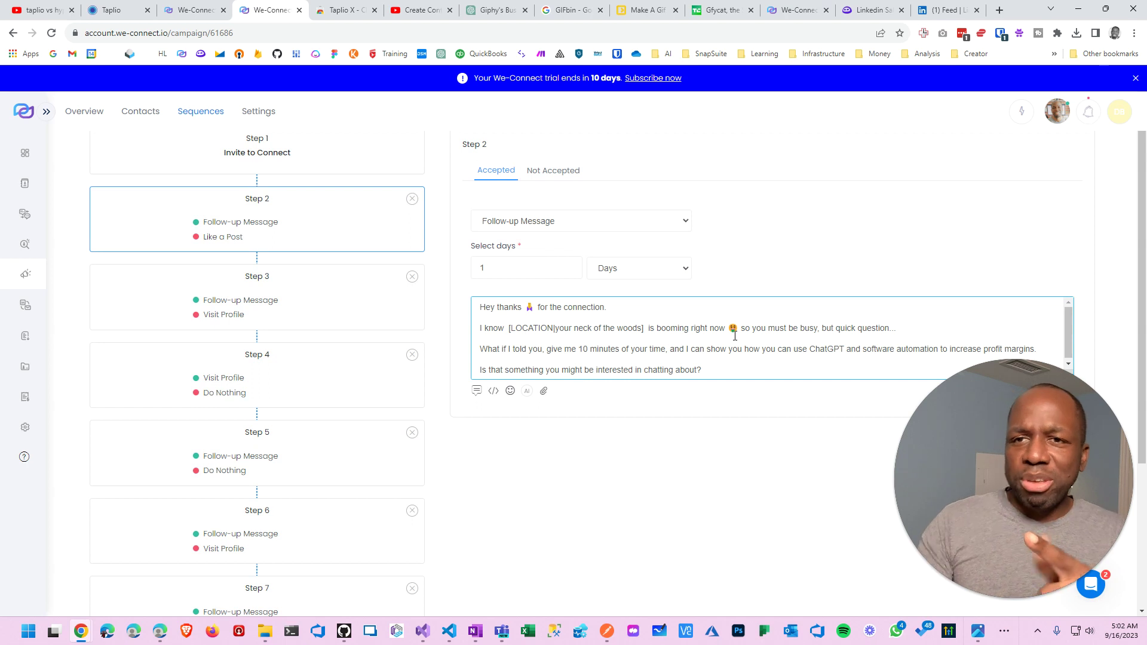
{"action": "left_click", "coordinate": [113, 11]}
{"action": "left_click", "coordinate": [266, 17]}
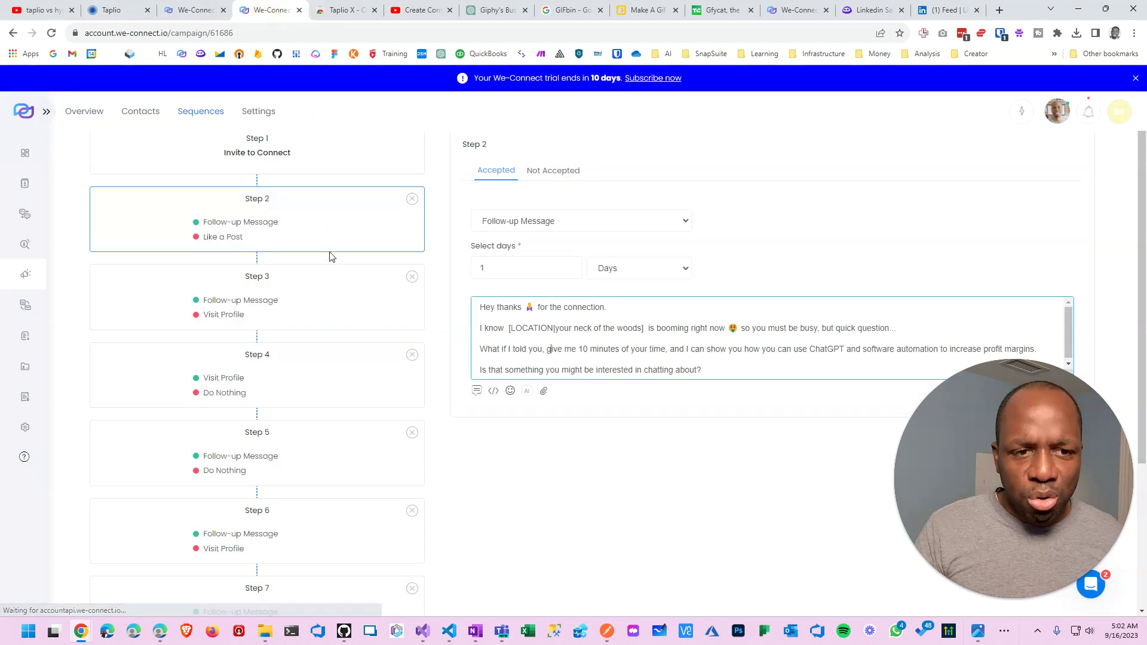
Step: Examine the actions and messages configured in sequence Steps 3, 4, 5 and 8
{"action": "left_click", "coordinate": [319, 288]}
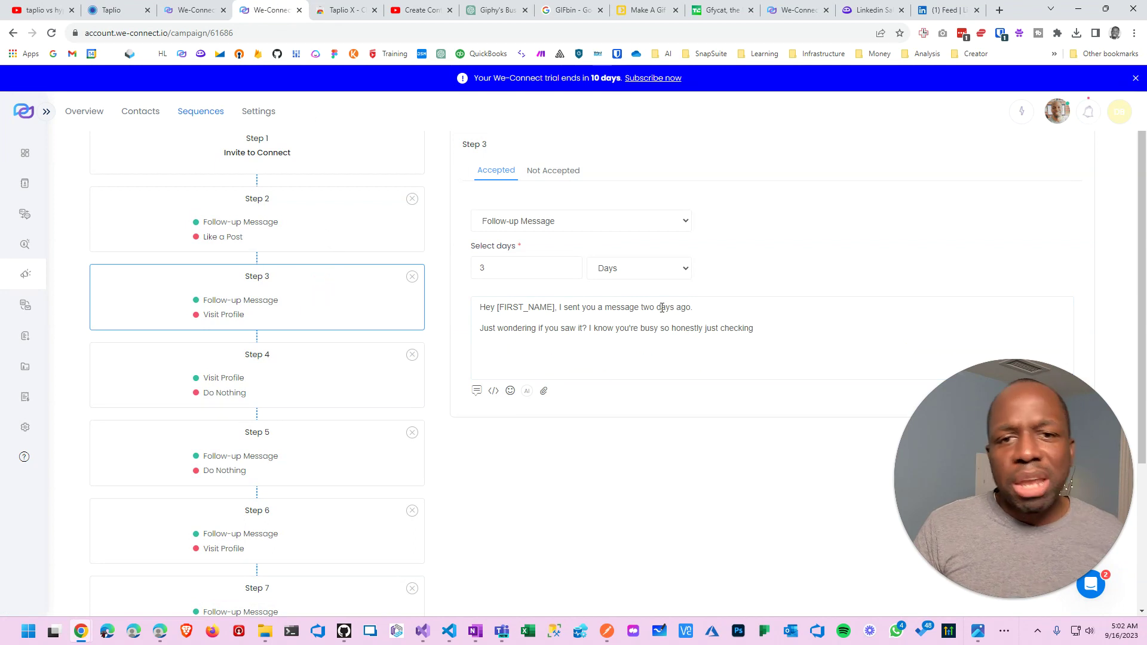
{"action": "left_click", "coordinate": [328, 382]}
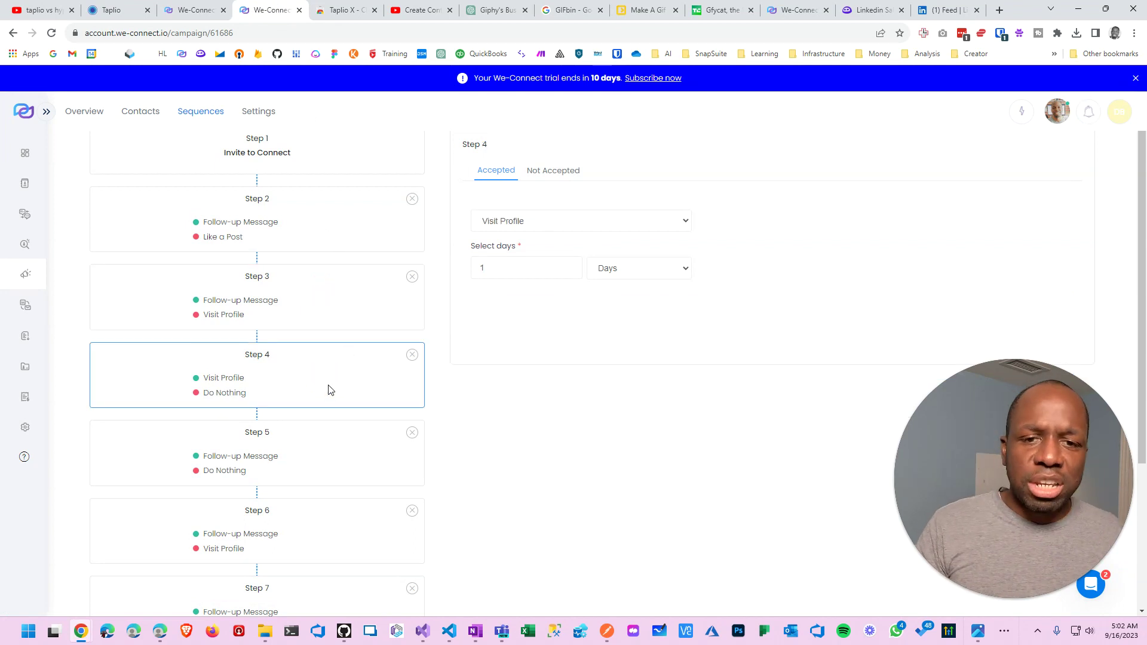
{"action": "left_click", "coordinate": [315, 468]}
{"action": "scroll", "coordinate": [316, 468], "scroll_direction": "down", "scroll_amount": 4}
{"action": "left_click", "coordinate": [318, 457]}
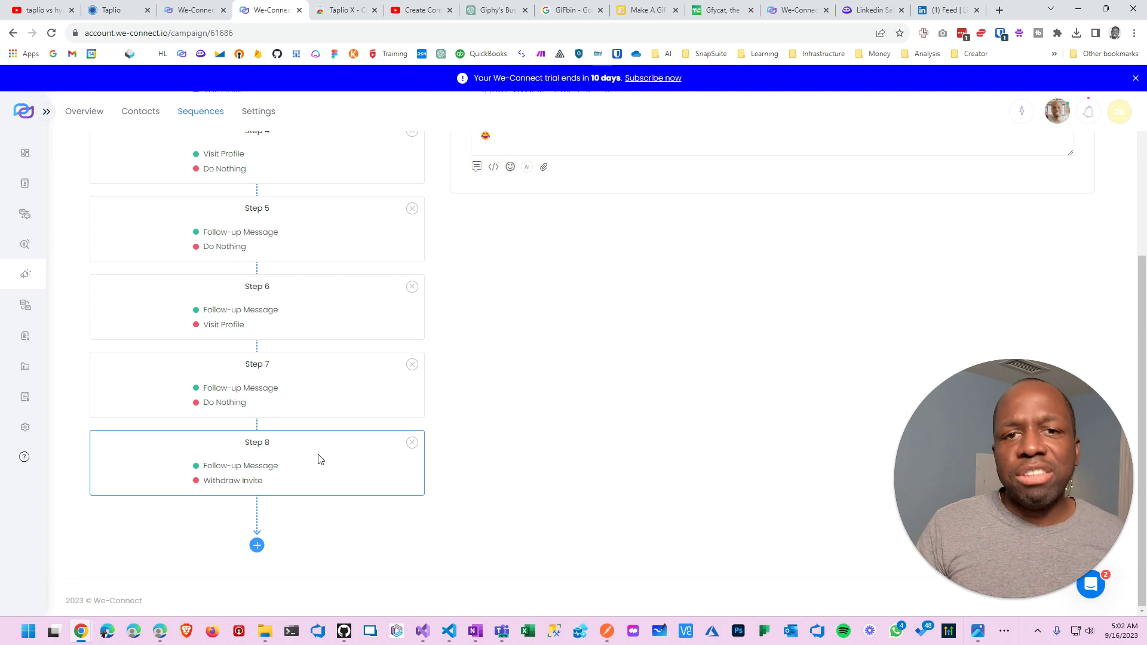
Step: Leave the campaign's Step 8 message and switch to the LinkedIn home feed
{"action": "scroll", "coordinate": [452, 403], "scroll_direction": "up", "scroll_amount": 4}
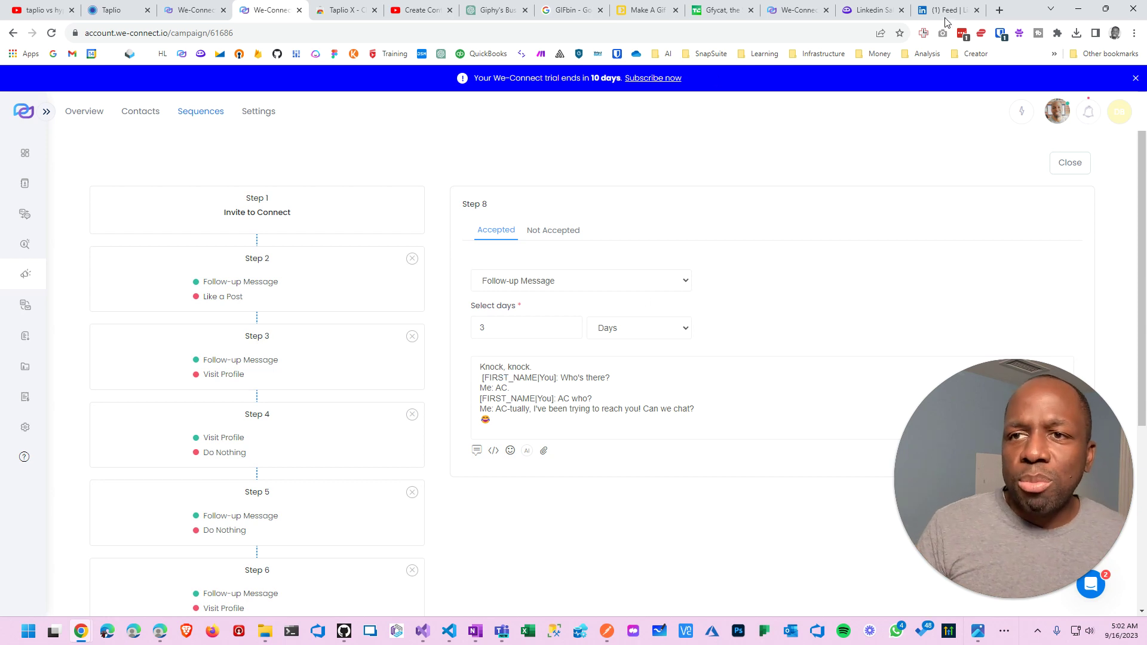
{"action": "left_click", "coordinate": [927, 20]}
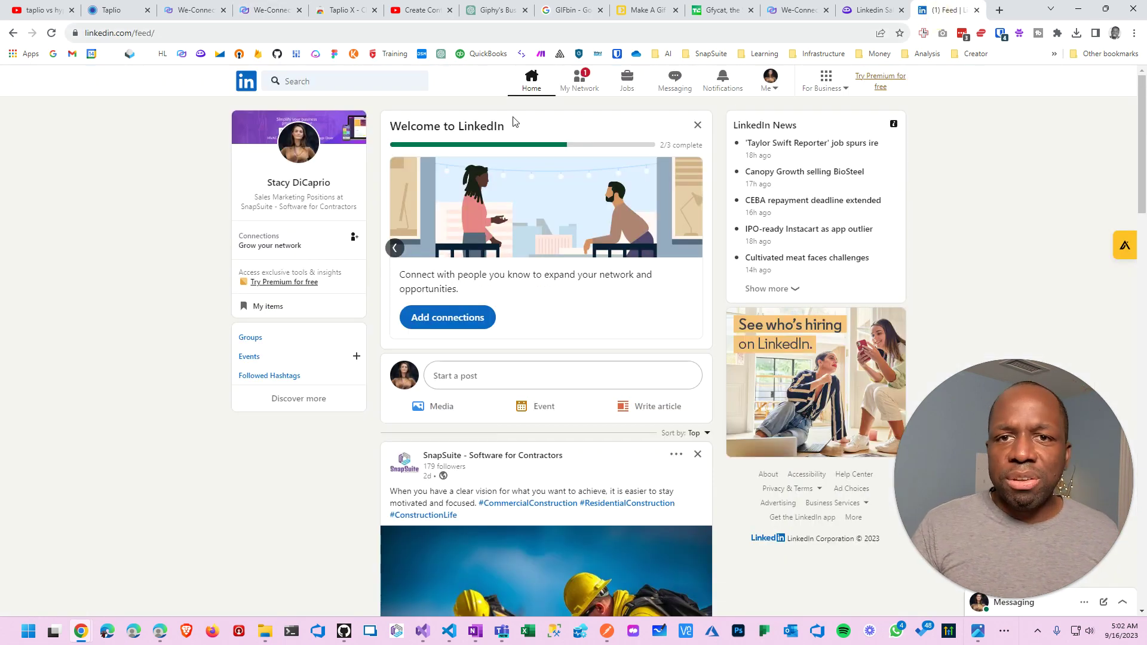
{"action": "mouse_move", "coordinate": [78, 636]}
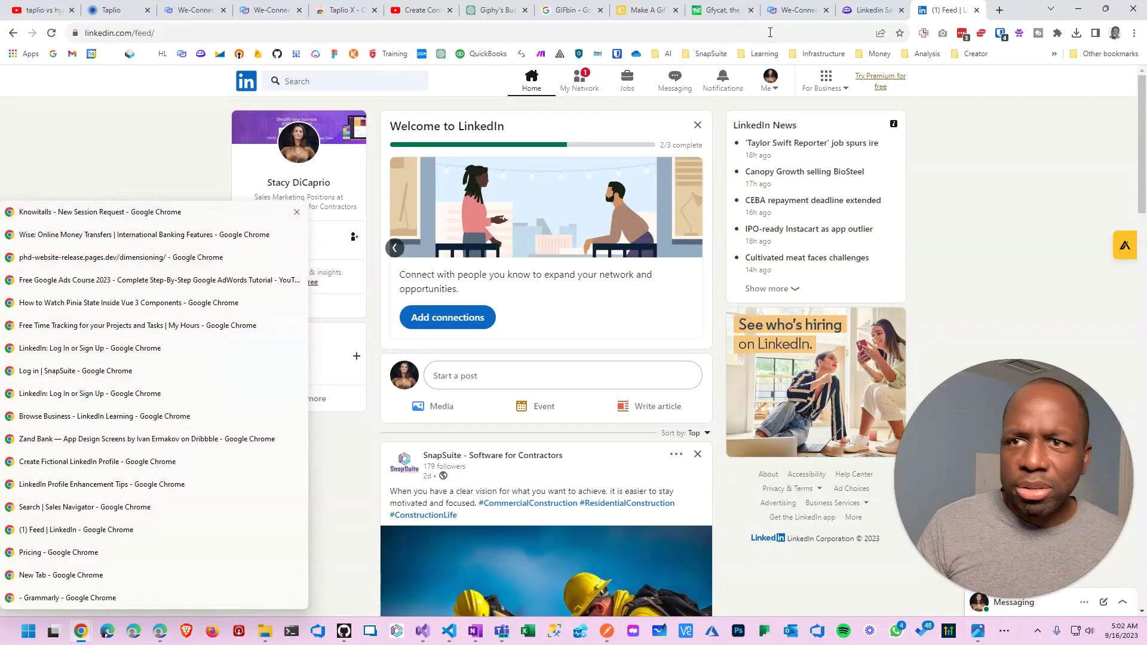
Step: Revisit the We-Connect website and Taplio's inspirations page, and return to the We-Connect account to open its dashboard
{"action": "left_click", "coordinate": [257, 10]}
{"action": "left_click", "coordinate": [191, 11]}
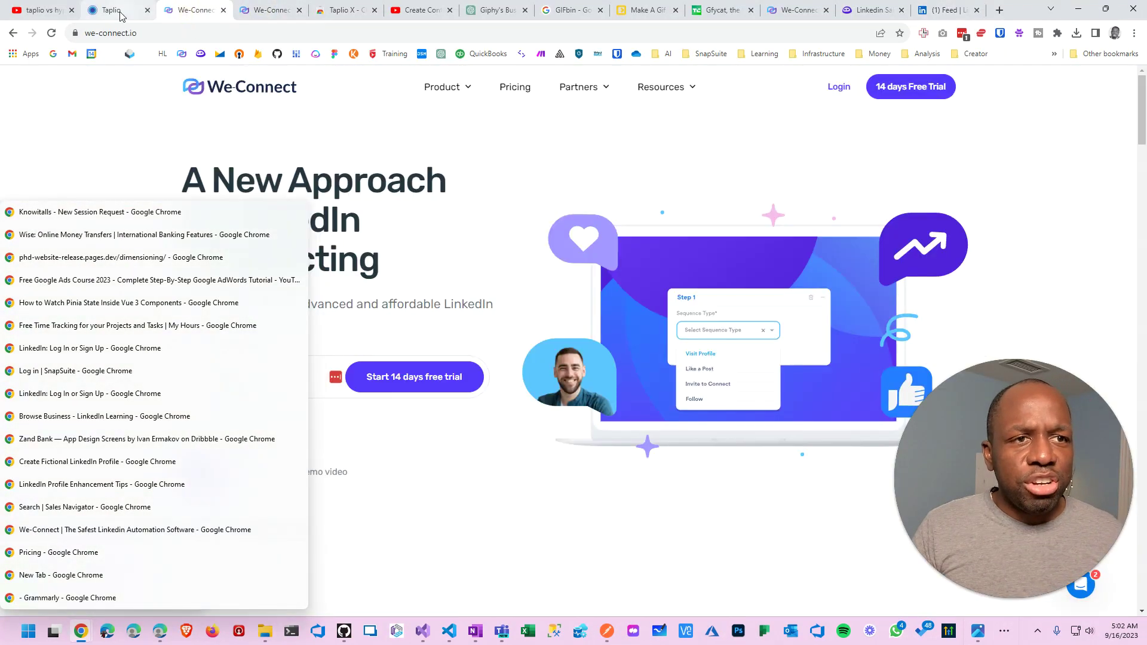
{"action": "left_click", "coordinate": [114, 10]}
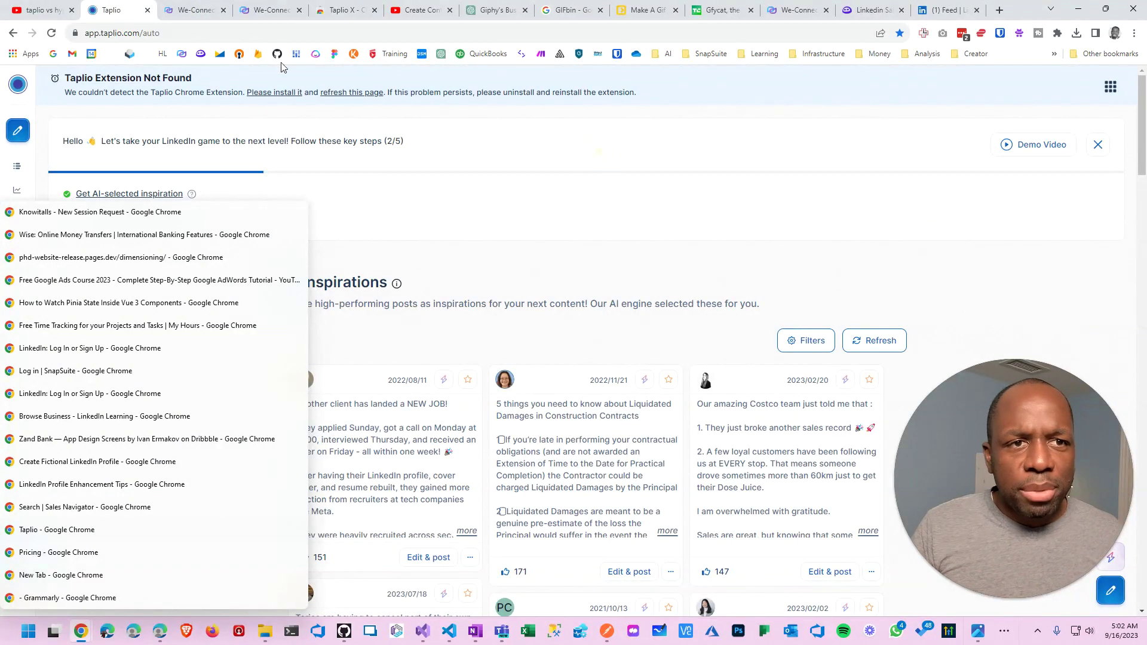
{"action": "left_click", "coordinate": [198, 10]}
{"action": "left_click", "coordinate": [260, 10]}
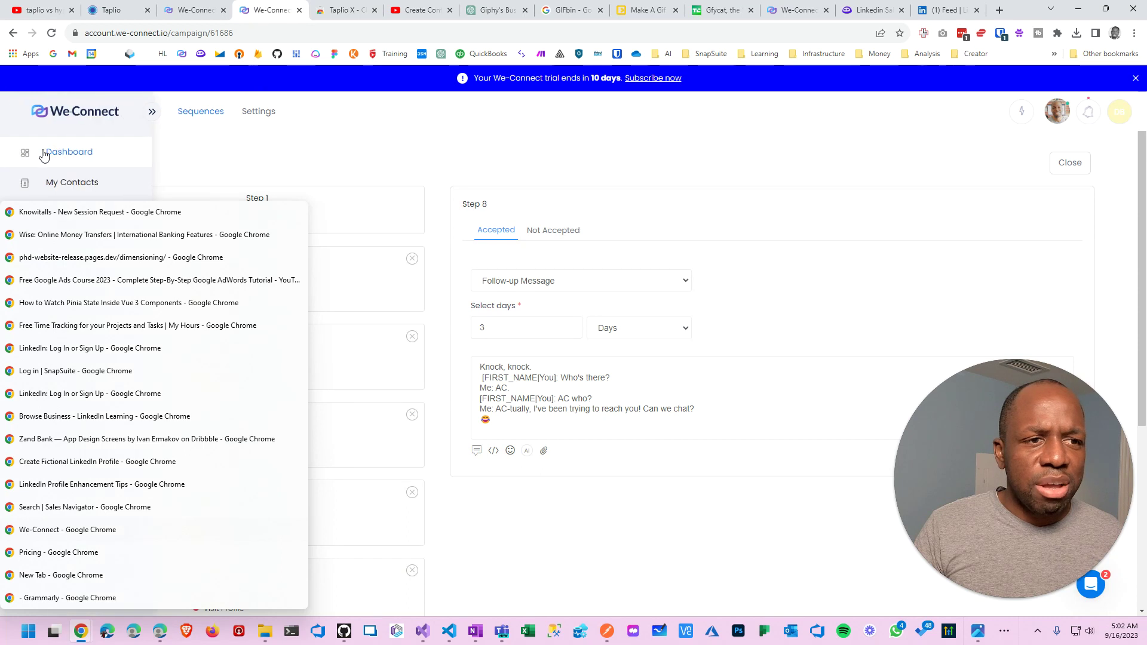
{"action": "left_click", "coordinate": [42, 153]}
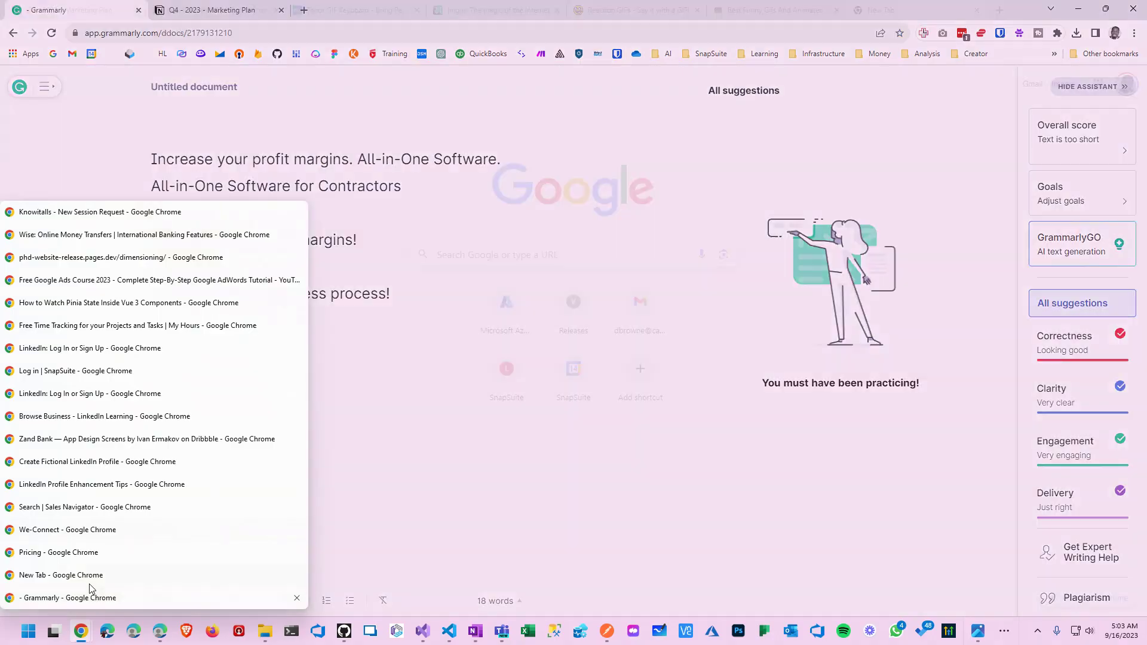
Step: Open a new blank browser tab and dismiss the list of open Chrome windows
{"action": "mouse_move", "coordinate": [100, 514]}
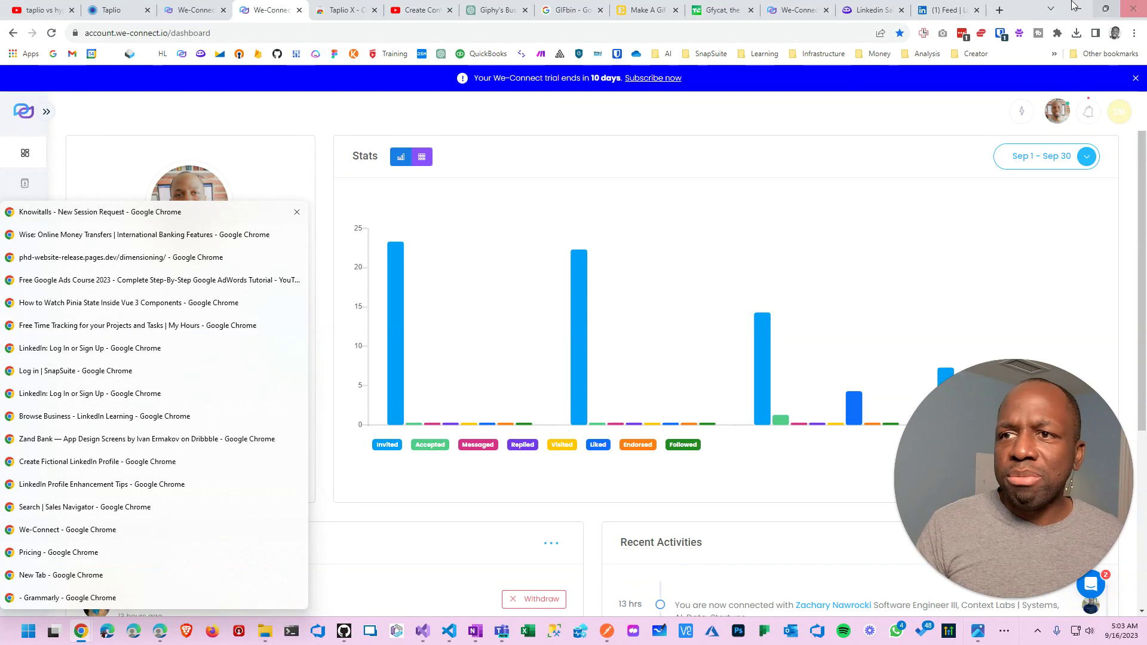
{"action": "left_click", "coordinate": [999, 11]}
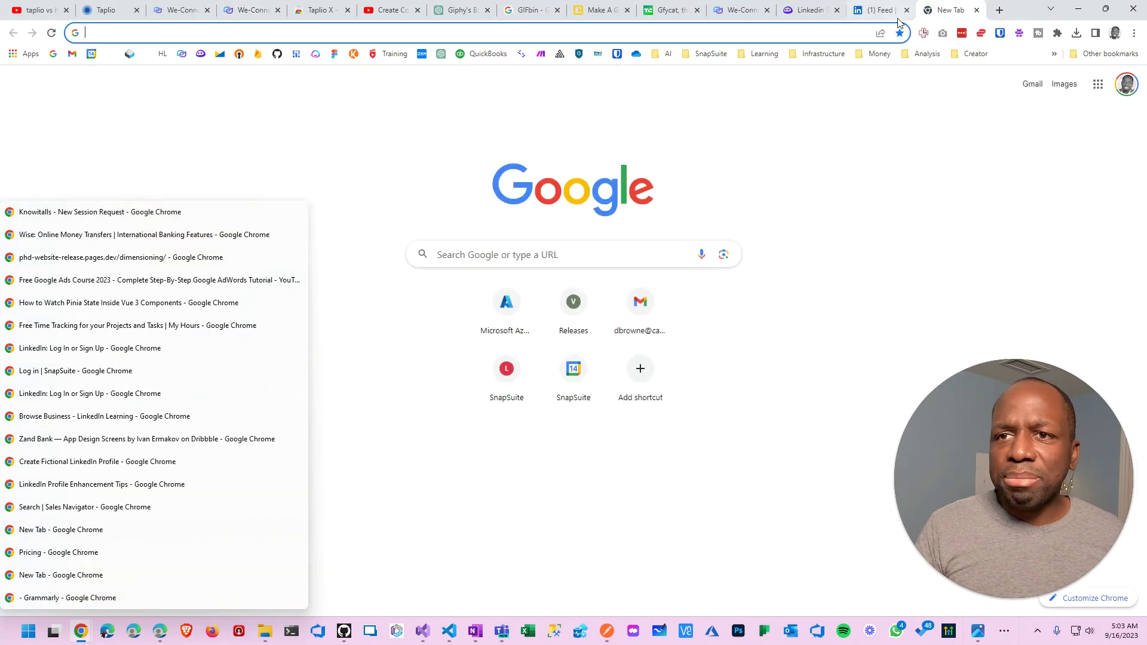
{"action": "left_click", "coordinate": [769, 147]}
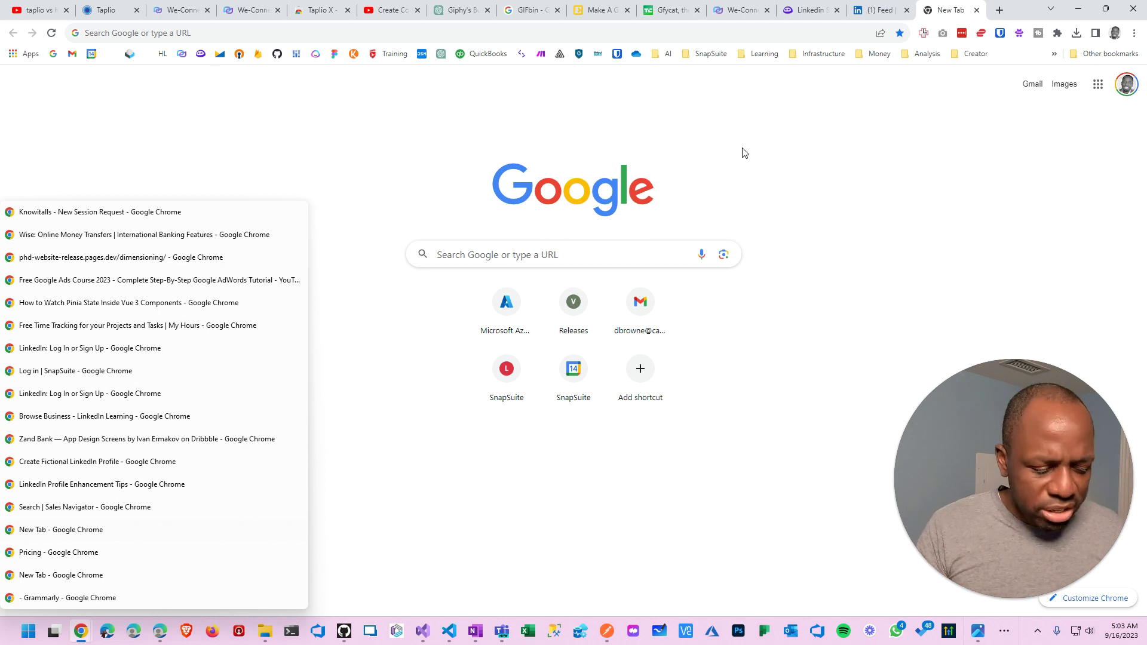
{"action": "key", "text": "alt+Tab"}
{"action": "key", "text": "alt+Tab"}
{"action": "key", "text": "Escape"}
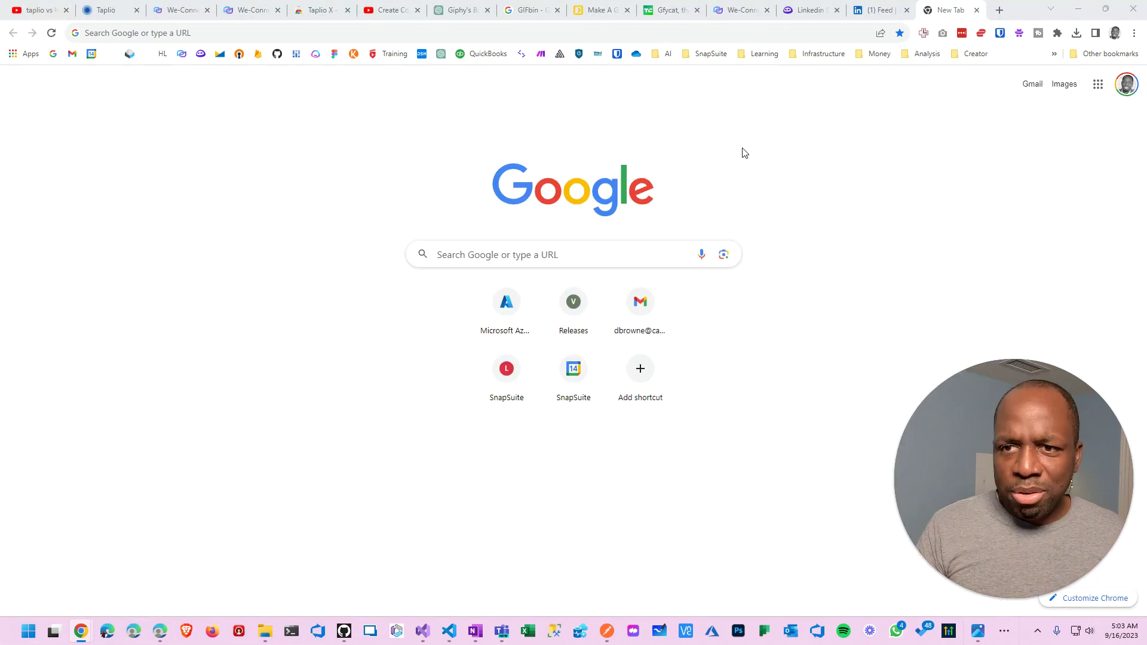